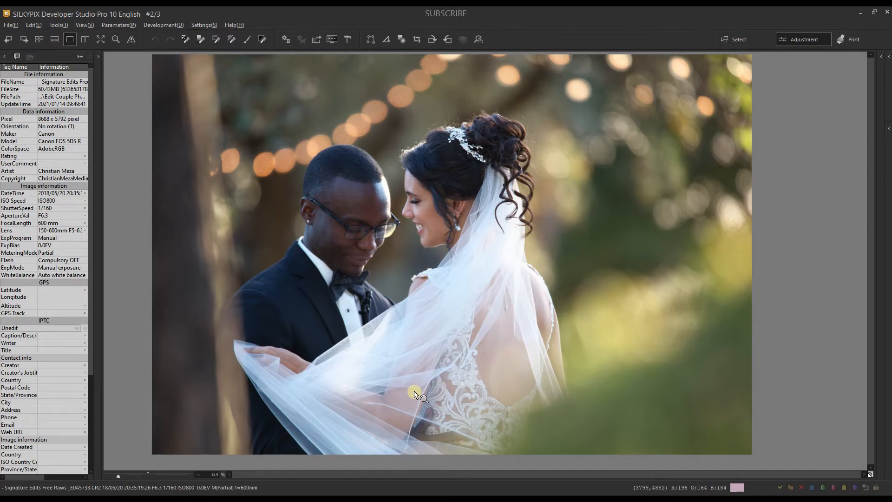
# Expand the histogram and parameter controls for adjusting the wedding photo.
pyautogui.click(5, 56)
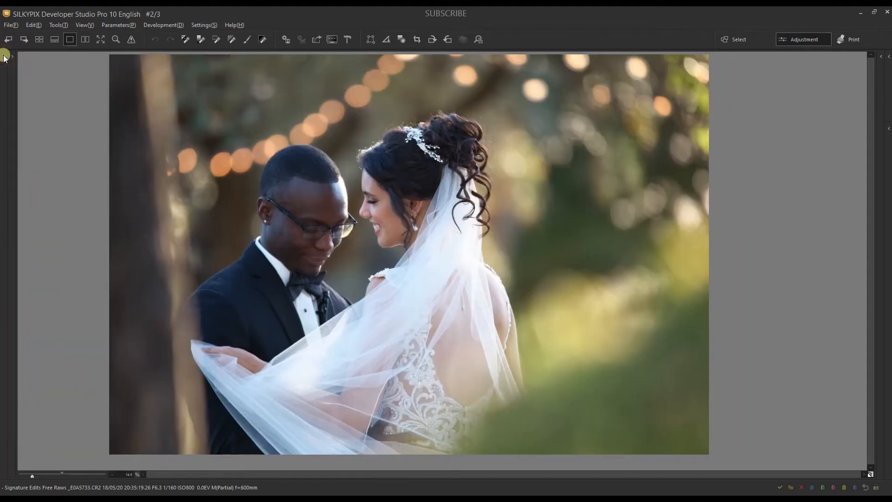
pyautogui.click(5, 56)
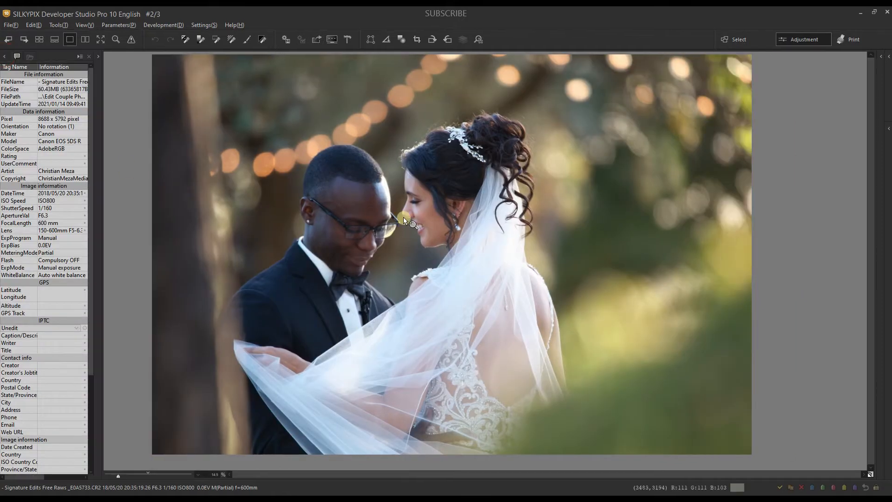
pyautogui.click(889, 56)
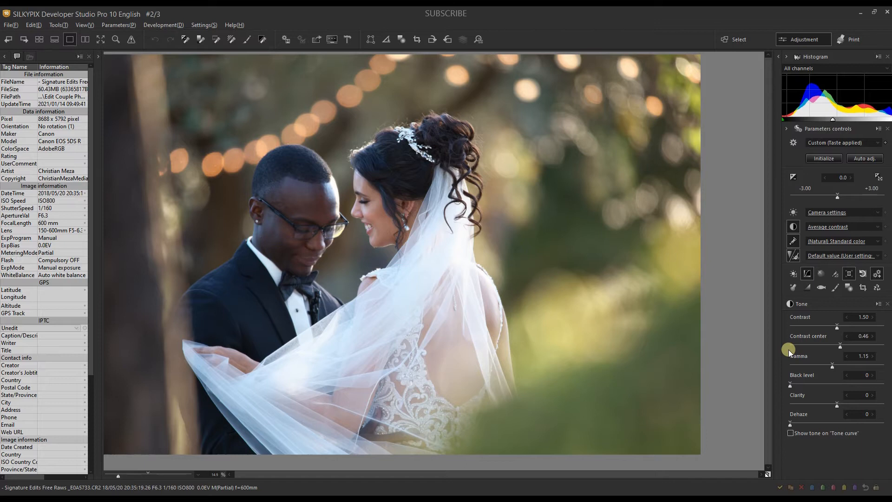
# Enable lens profile correction in the lens aberration controller and choose Sigma as the manufacturer.
pyautogui.click(844, 272)
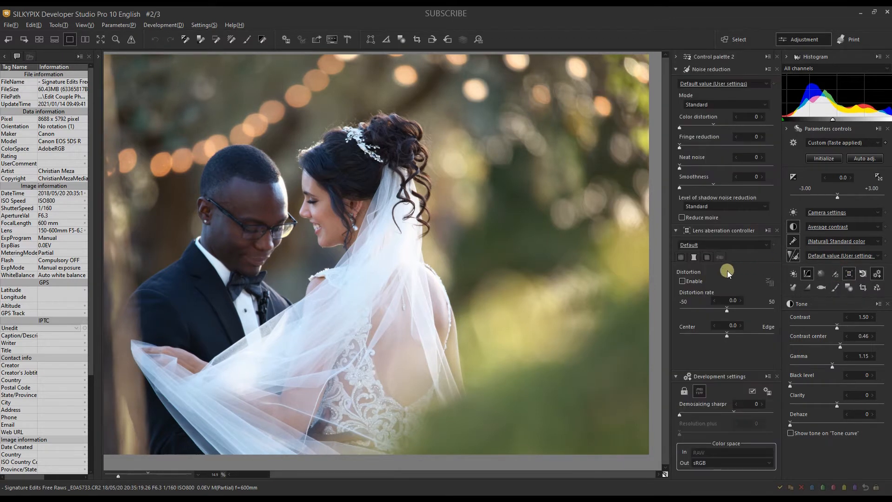
pyautogui.click(718, 257)
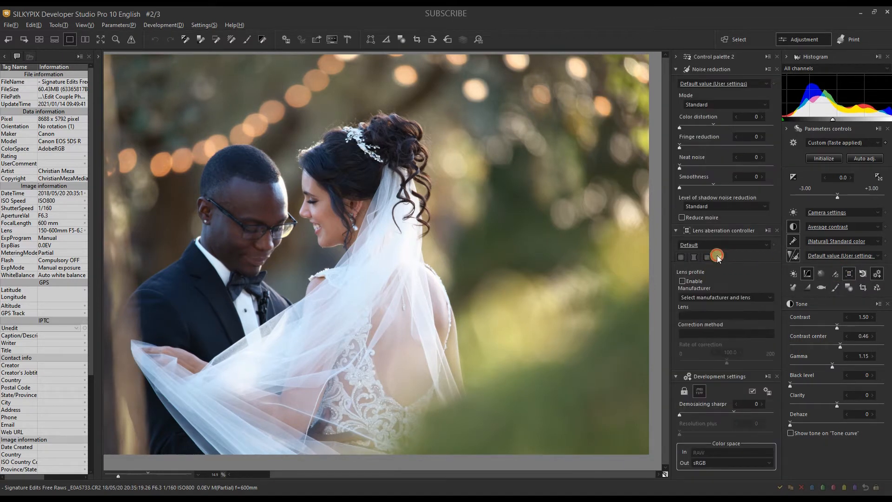
pyautogui.click(682, 280)
pyautogui.click(688, 297)
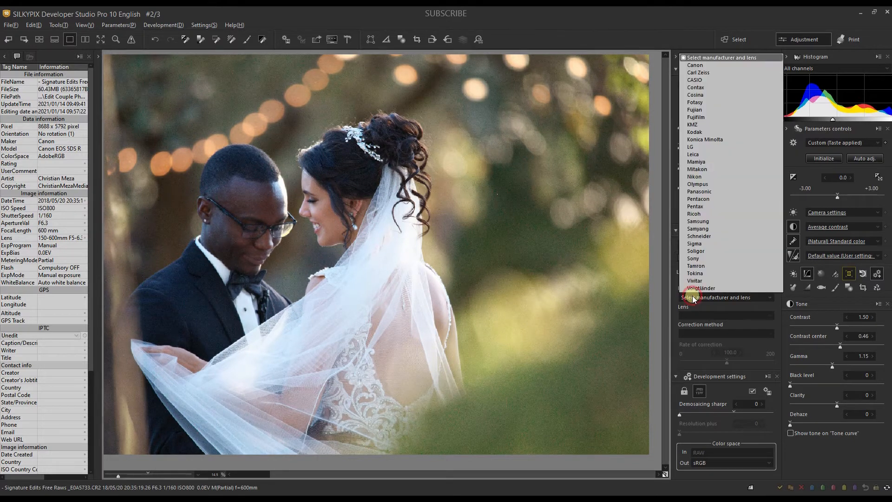
pyautogui.click(692, 243)
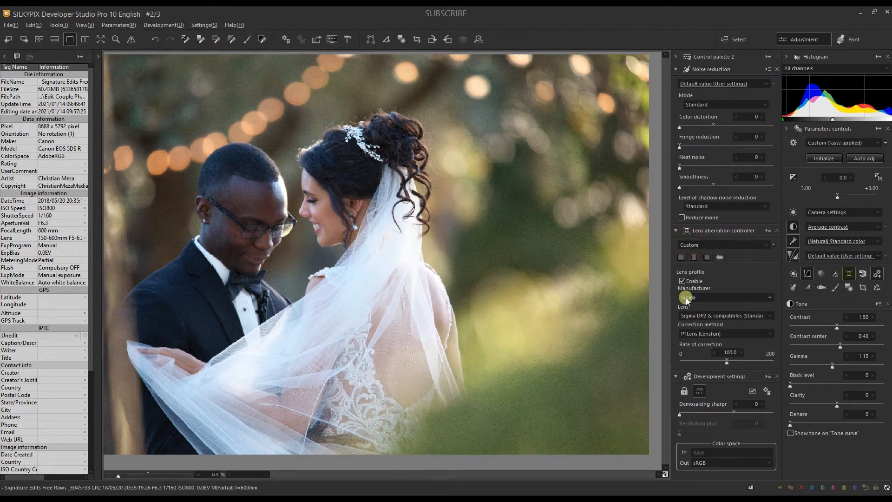
# Select the Sigma 150-500mm f/5-6.3 APO DG OS lens for the profile correction.
pyautogui.click(693, 315)
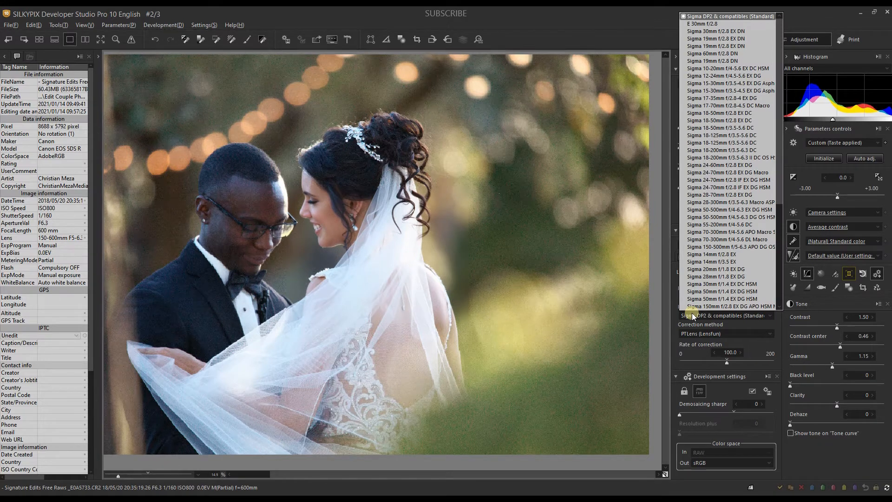
pyautogui.scroll(-4, 709, 261)
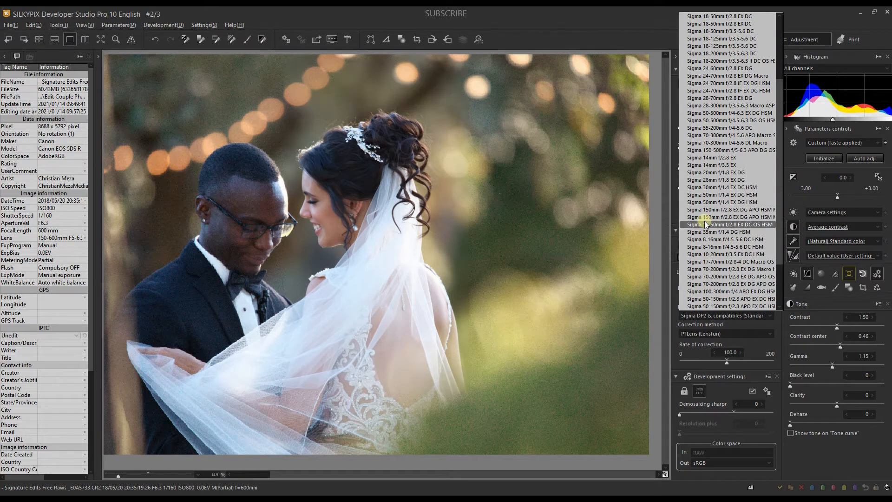
pyautogui.scroll(-3, 705, 221)
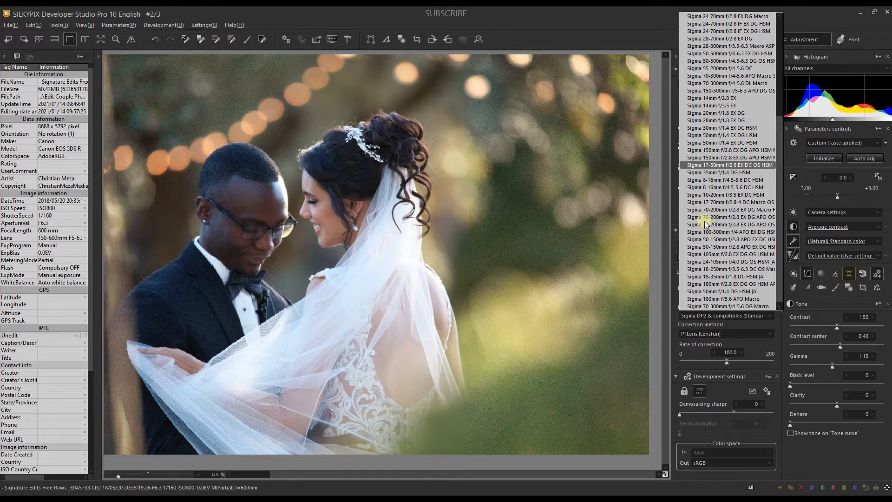
pyautogui.scroll(2, 705, 221)
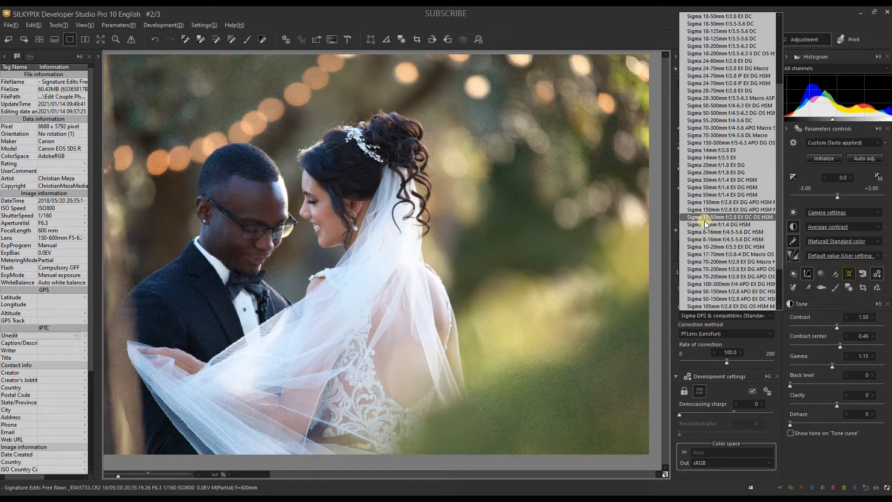
pyautogui.scroll(3, 704, 221)
pyautogui.scroll(2, 705, 221)
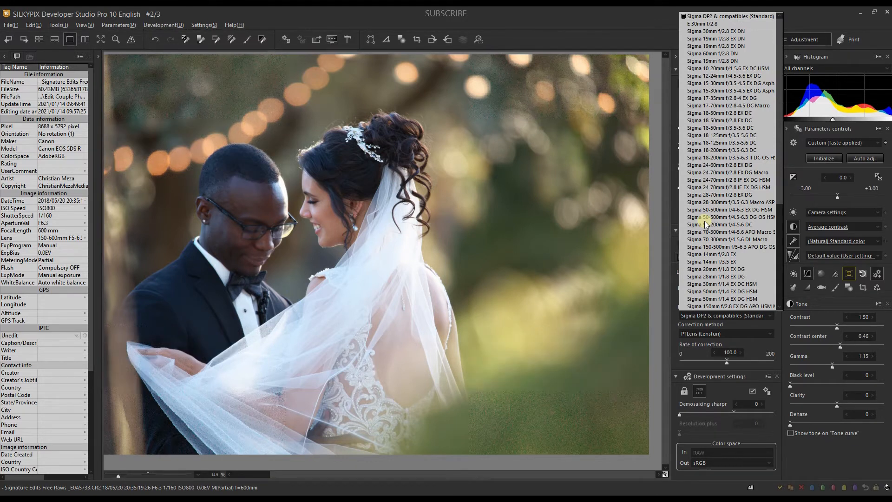
pyautogui.scroll(-1, 705, 221)
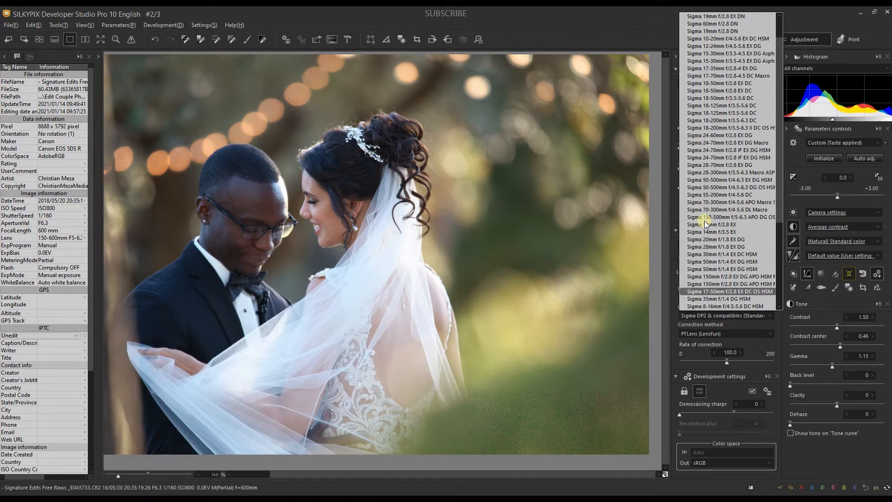
pyautogui.scroll(2, 705, 221)
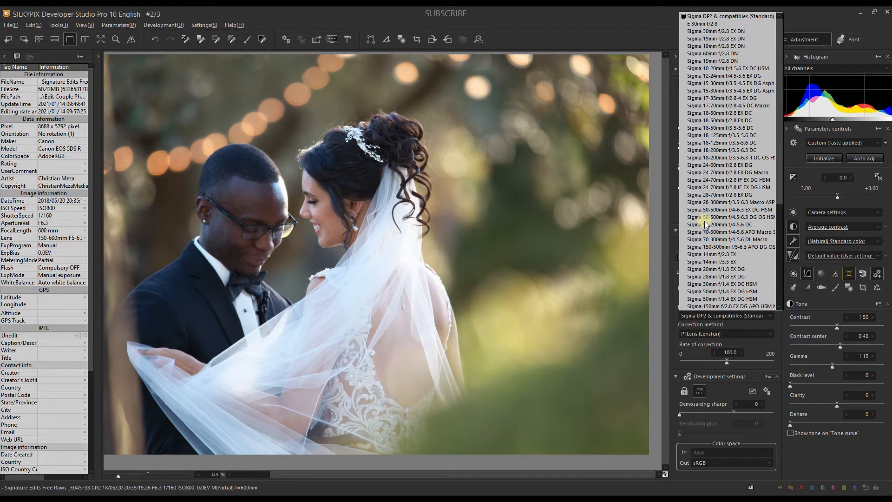
pyautogui.scroll(-4, 718, 154)
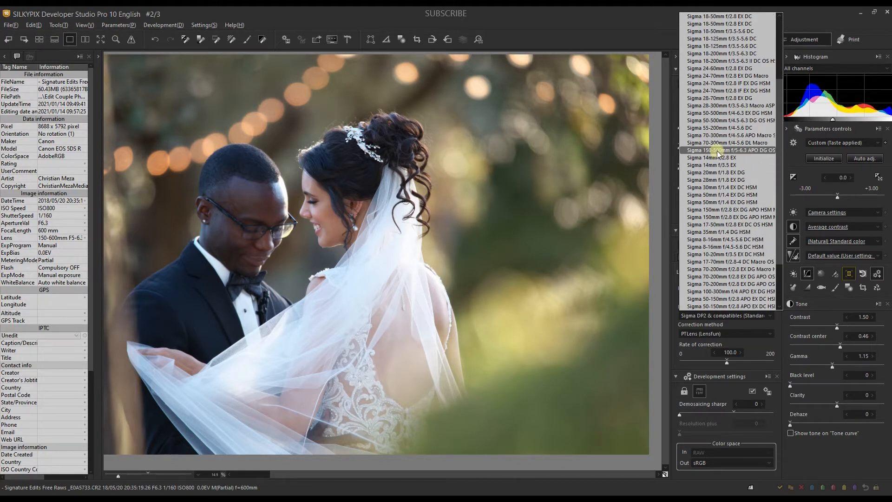
pyautogui.click(718, 150)
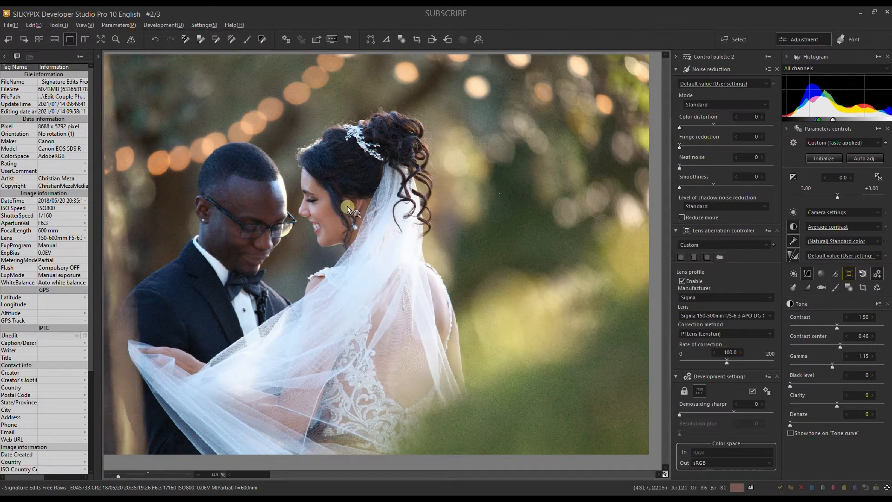
# Enable chromatic aberration correction and replace the image information panel with the sharpening, color and tone curve palette.
pyautogui.click(704, 258)
pyautogui.click(681, 281)
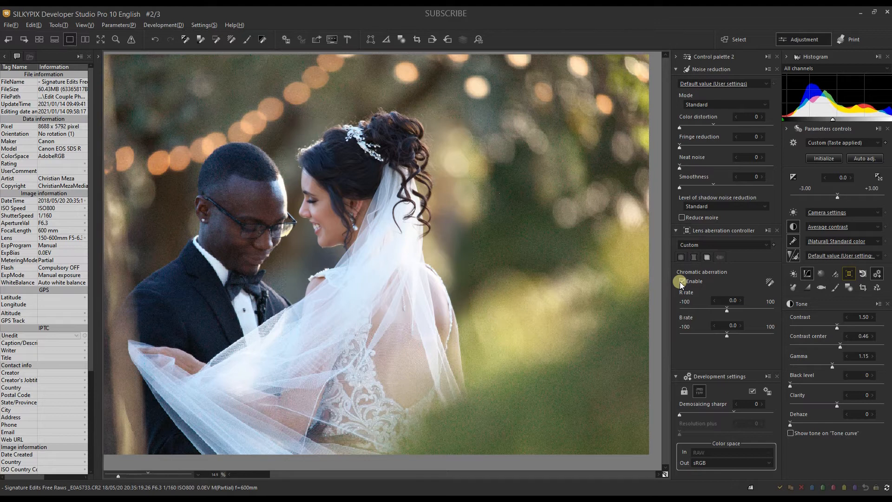
pyautogui.click(5, 57)
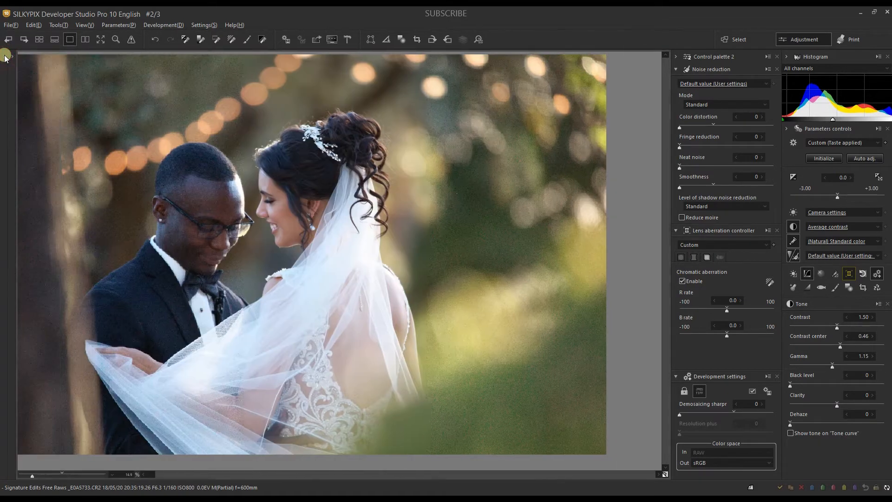
pyautogui.click(5, 57)
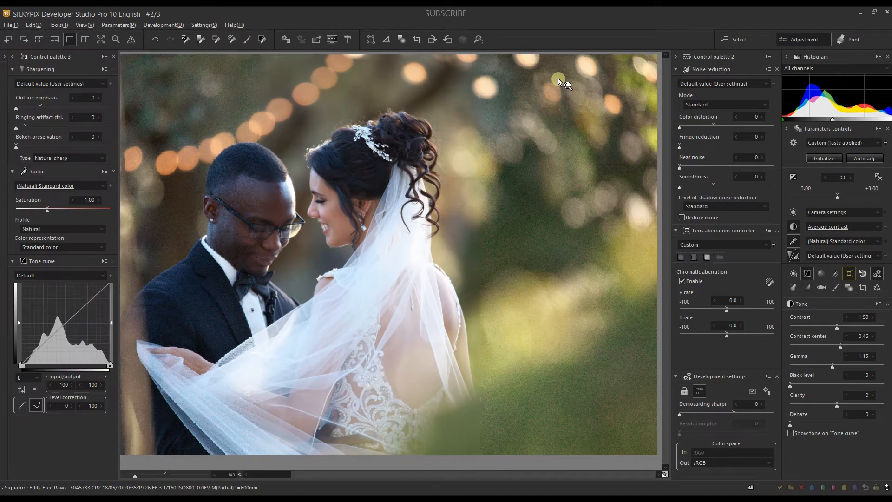
# Try the Gray balance tool on the bride's white veil and restore the white balance to Camera settings.
pyautogui.click(800, 210)
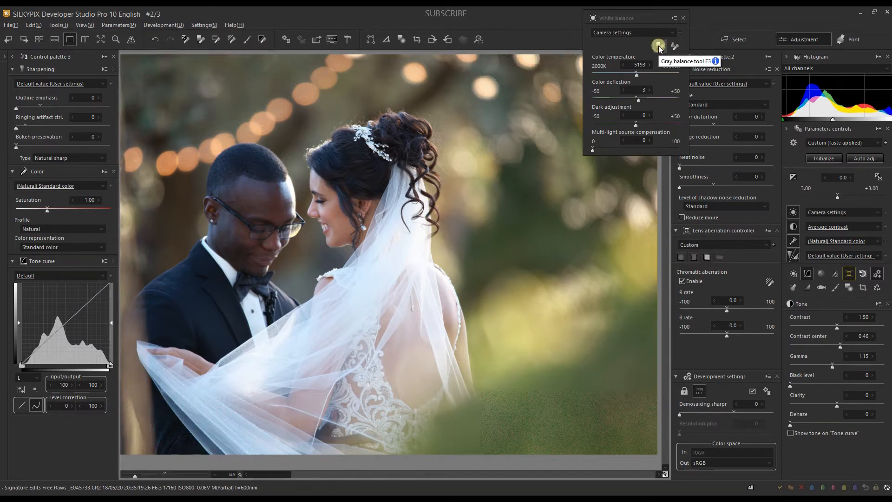
pyautogui.click(659, 46)
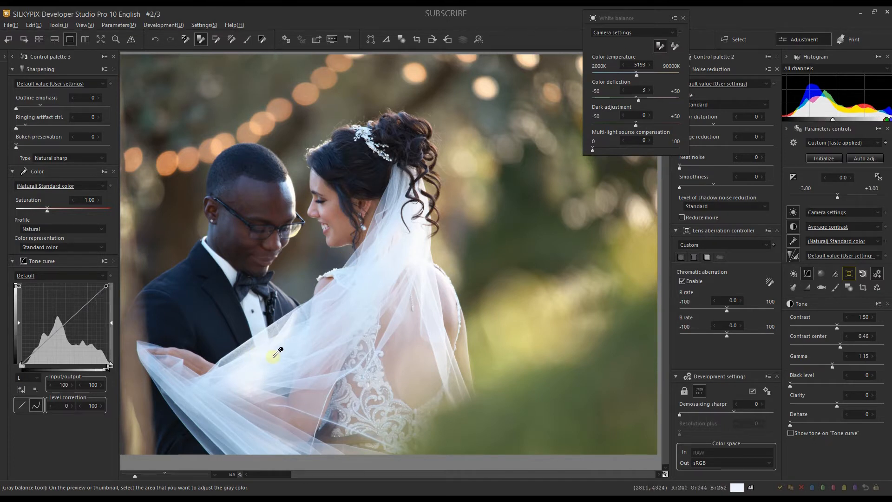
pyautogui.click(281, 342)
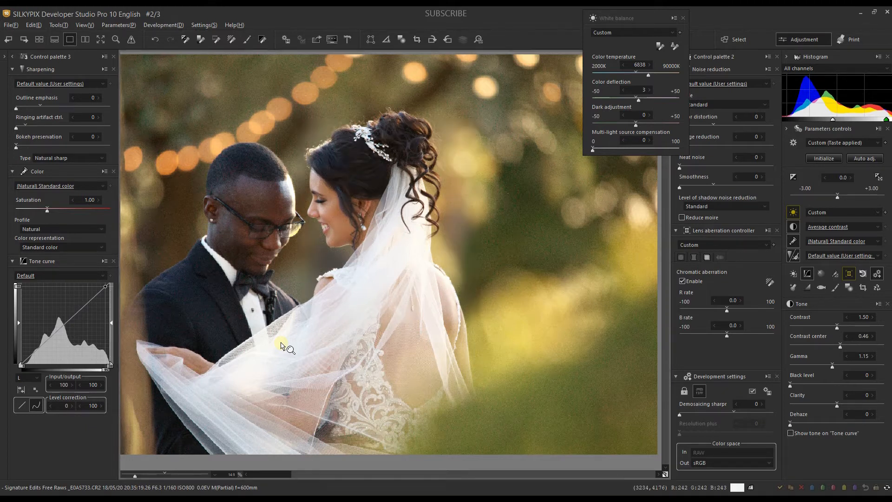
pyautogui.click(632, 32)
pyautogui.click(624, 42)
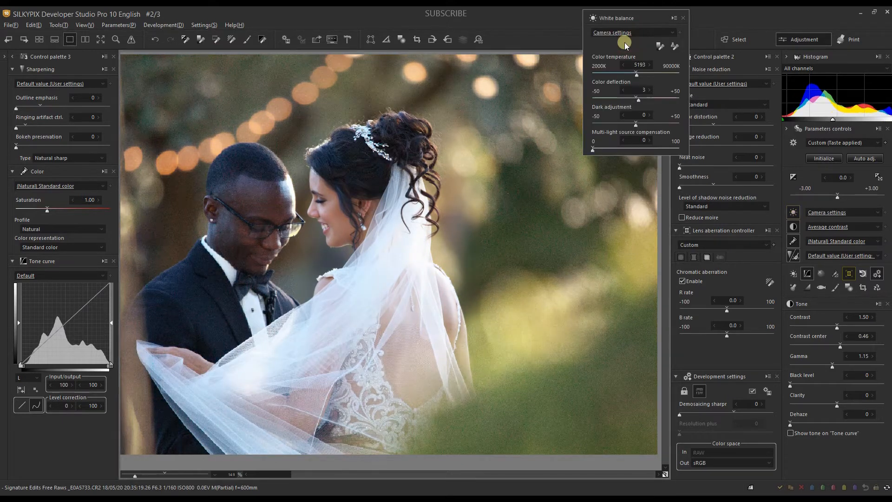
# Try the Skin color tool on the bride's cheek and undo the white balance change.
pyautogui.click(674, 46)
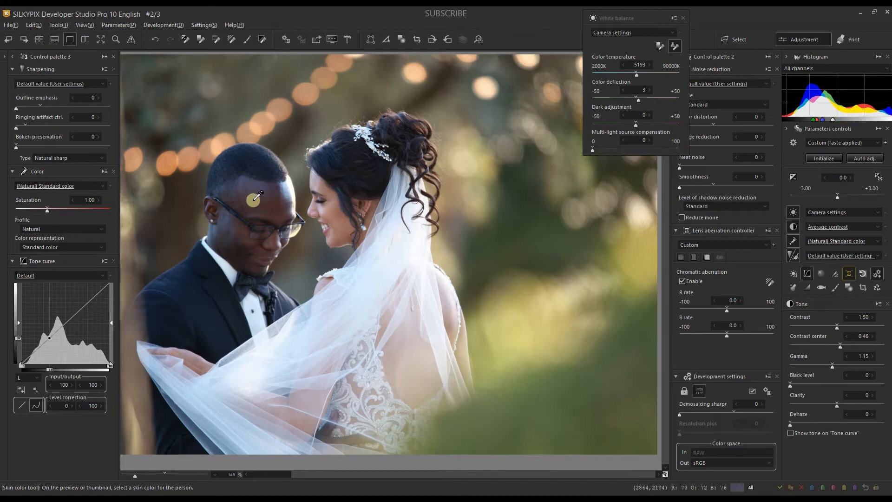
pyautogui.click(328, 213)
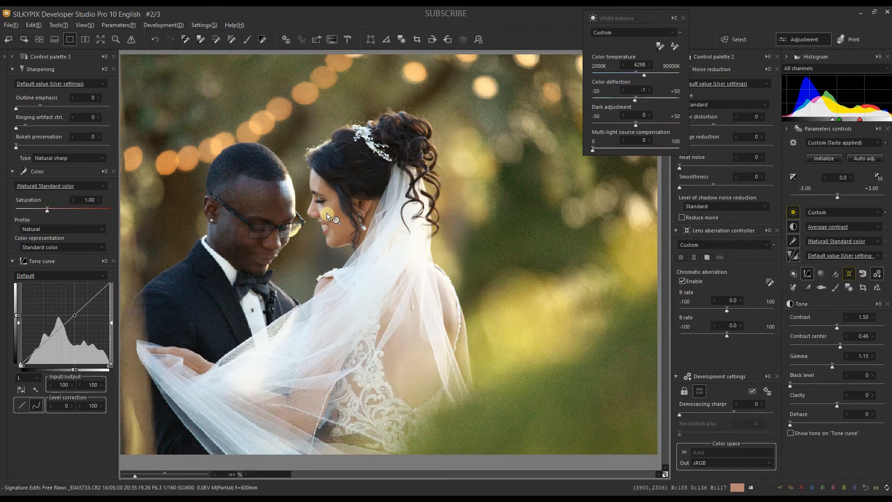
pyautogui.click(662, 46)
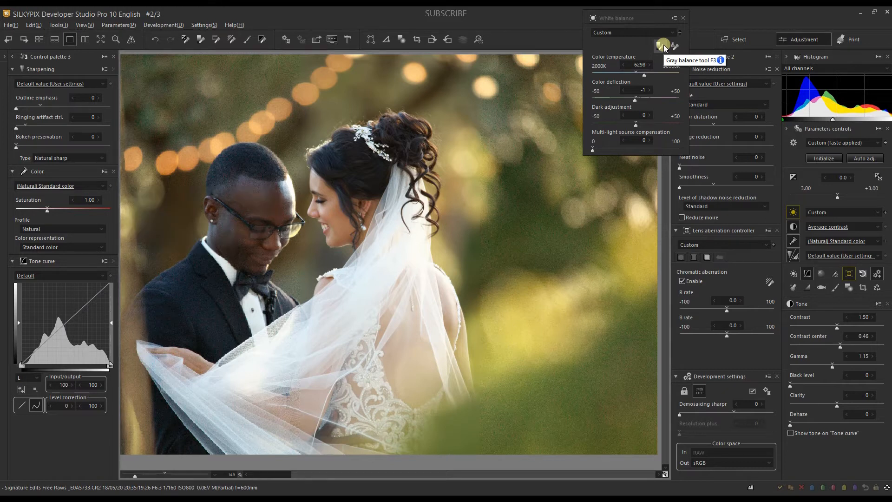
pyautogui.click(674, 46)
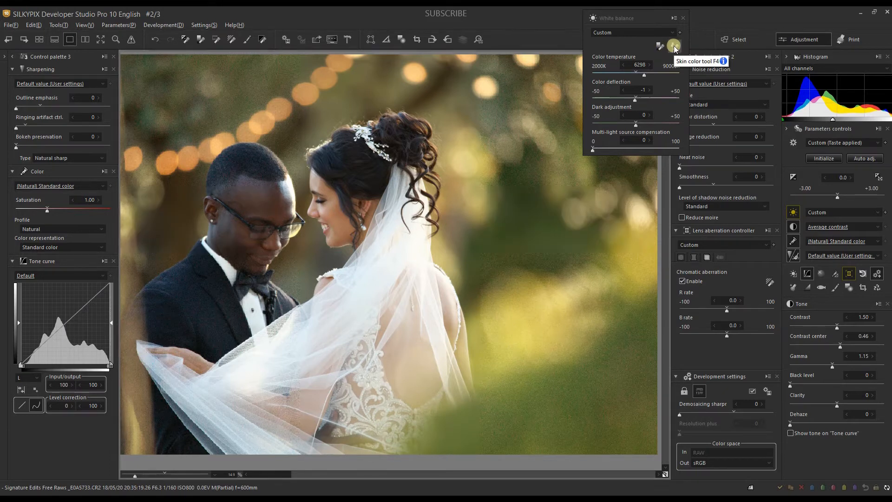
pyautogui.hotkey('ctrl', 'z')
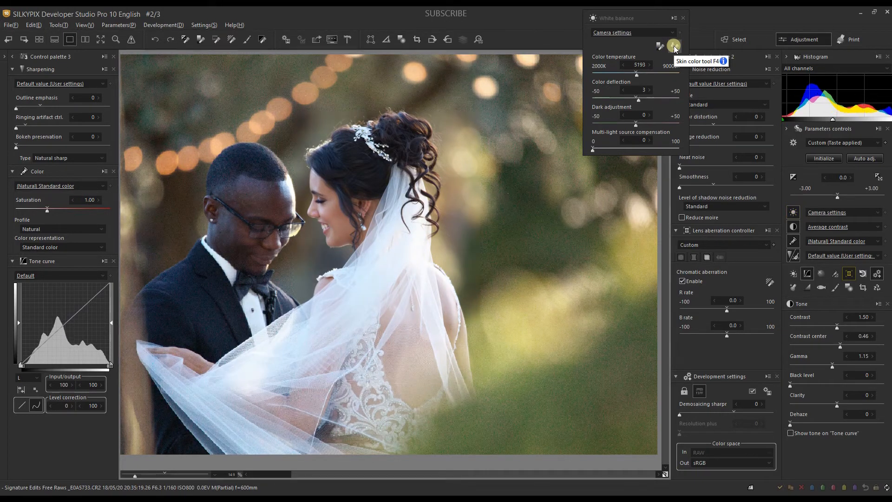
# Try the Skin color tool on the groom's forehead and compare the photo with its default parameters.
pyautogui.click(674, 46)
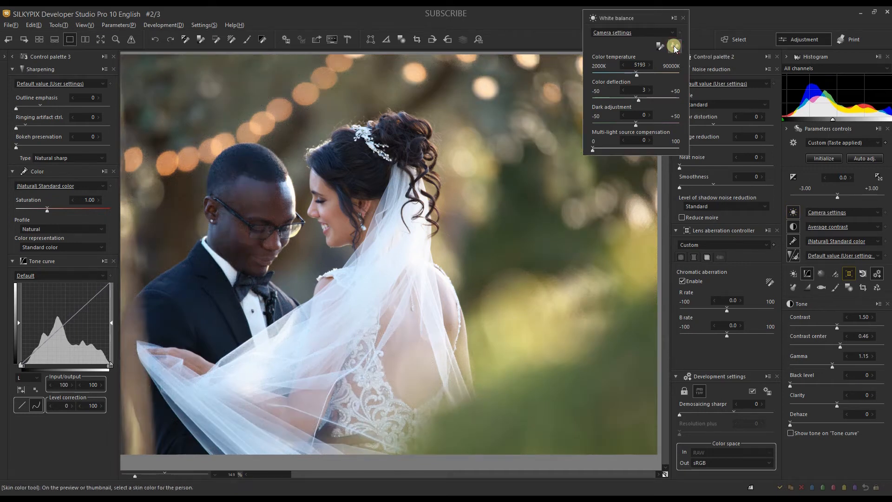
pyautogui.click(255, 192)
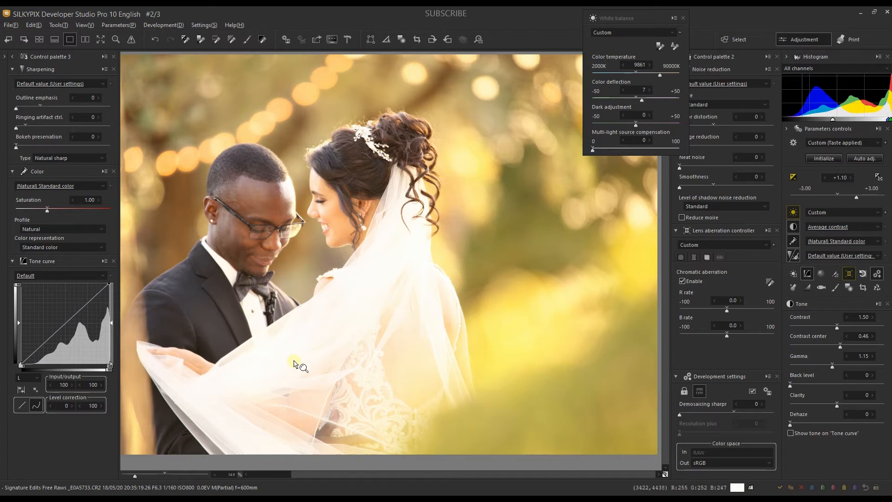
pyautogui.click(666, 474)
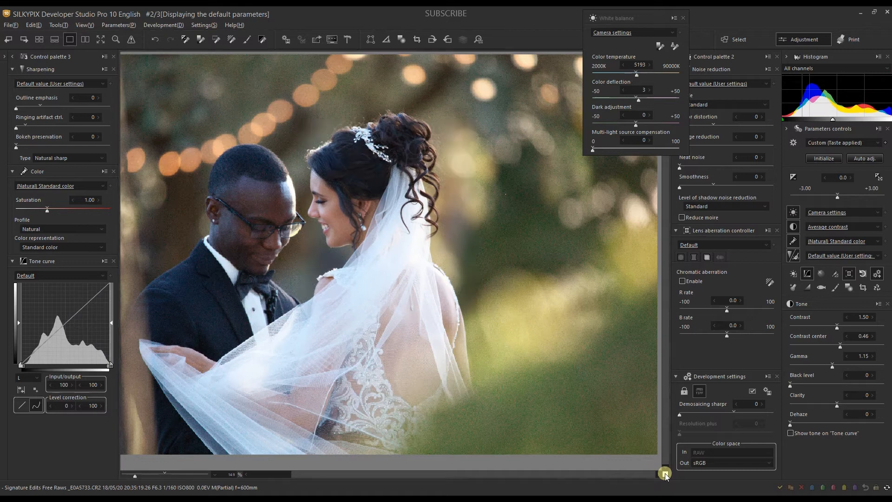
pyautogui.click(665, 474)
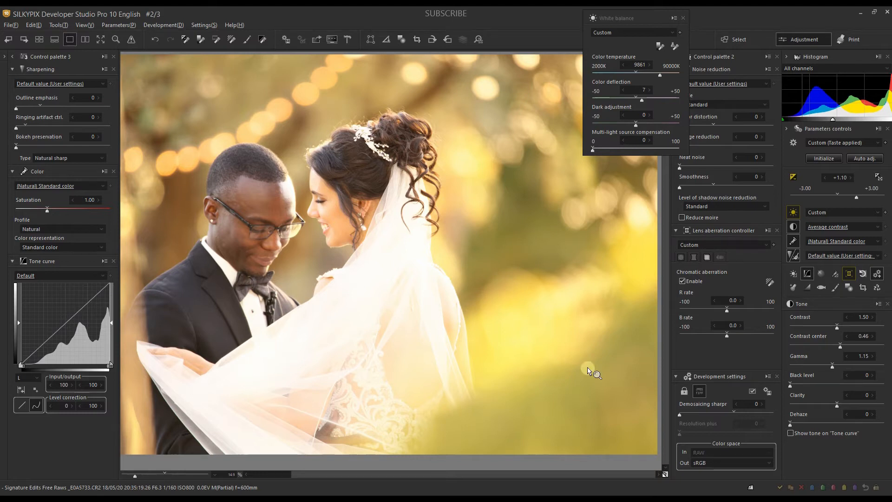
# Set the white balance by sampling the bride's cheek with the Skin color tool.
pyautogui.click(675, 46)
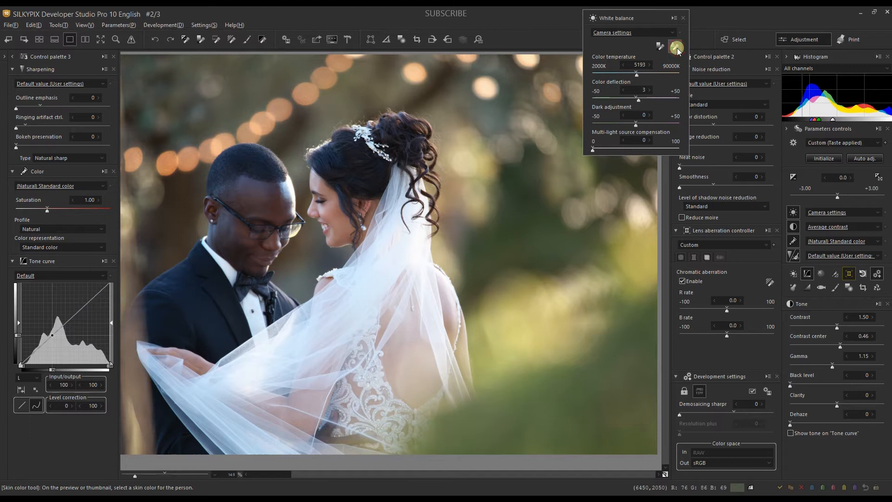
pyautogui.click(331, 218)
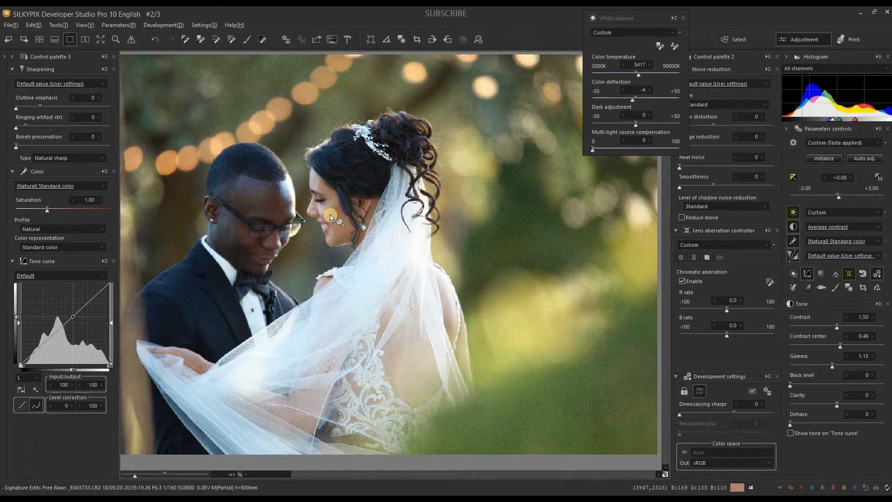
pyautogui.click(626, 96)
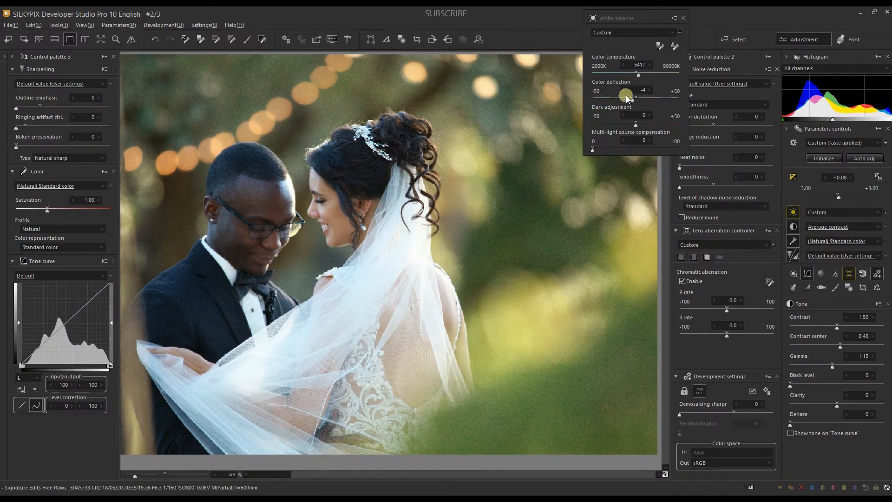
# Warm the photo by setting the white balance color temperature to 6300.
pyautogui.click(645, 72)
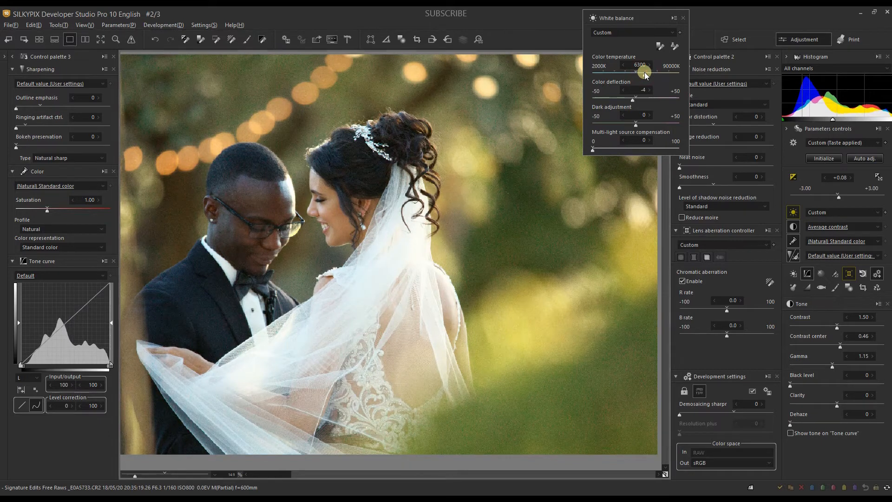
# Set the exposure/luminance to Color Burn HDR at 31 with Highlight at -60, and close the floating white balance controls.
pyautogui.click(792, 178)
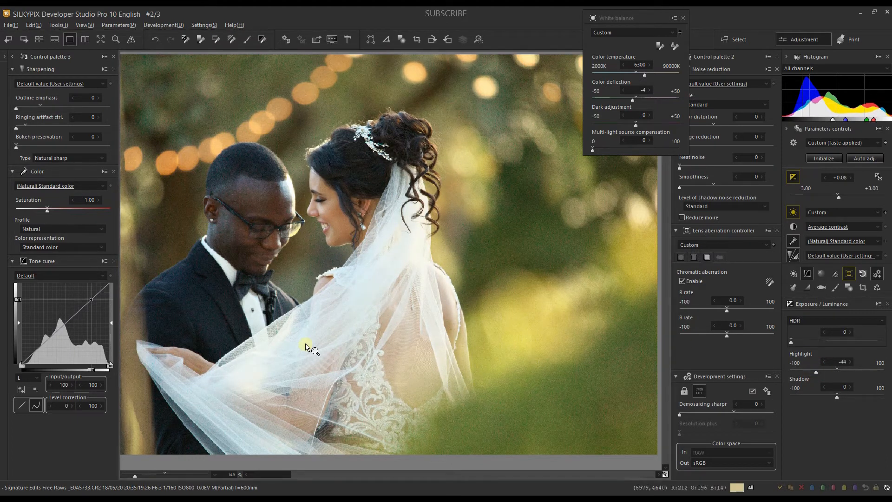
pyautogui.click(796, 255)
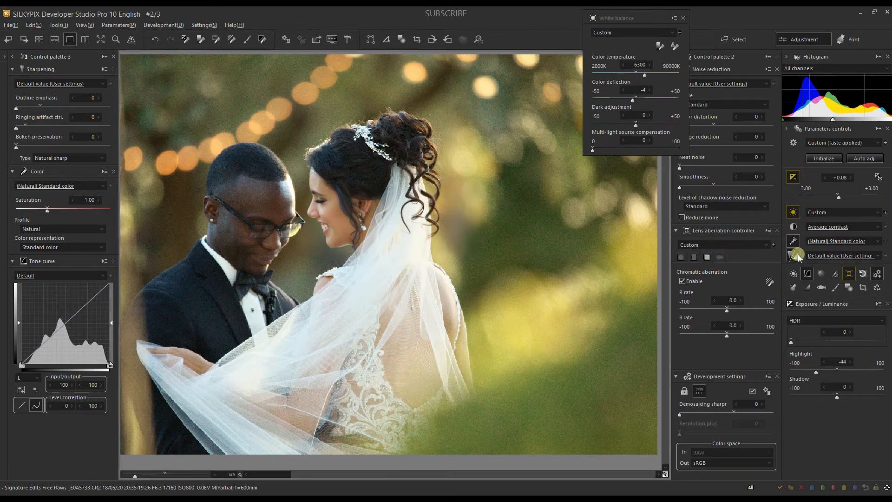
pyautogui.click(808, 342)
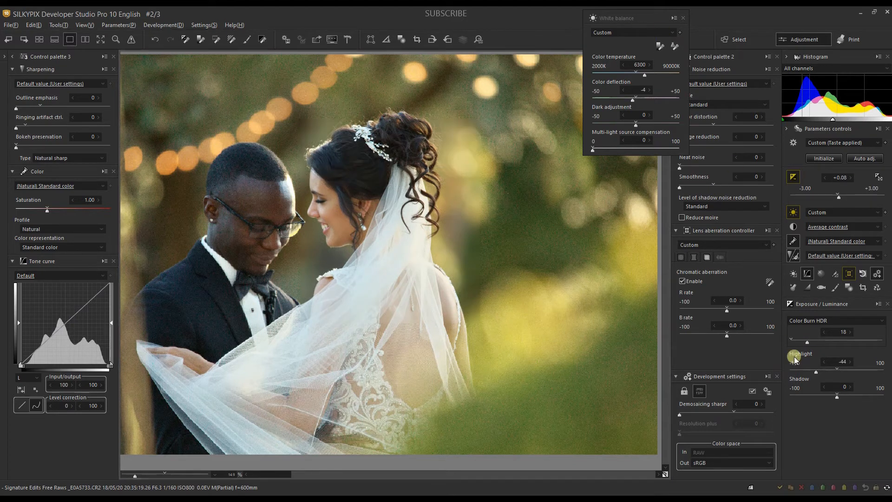
pyautogui.moveTo(816, 372); pyautogui.dragTo(827, 372)
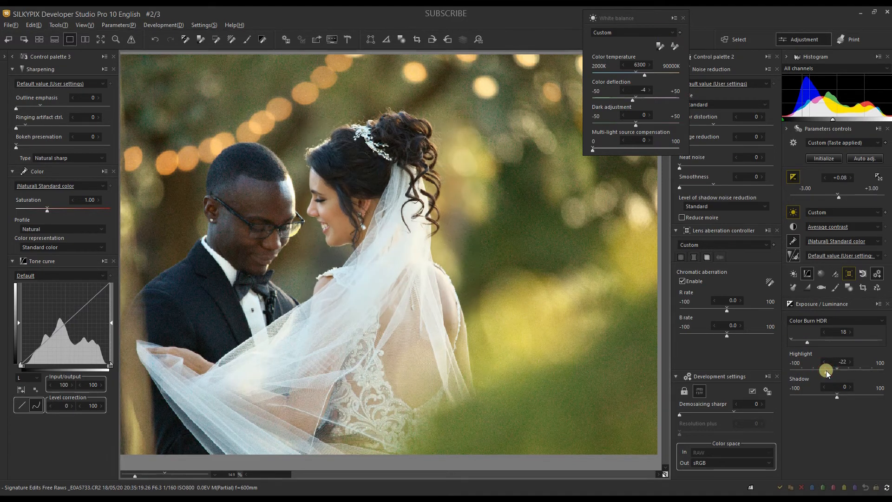
pyautogui.click(809, 371)
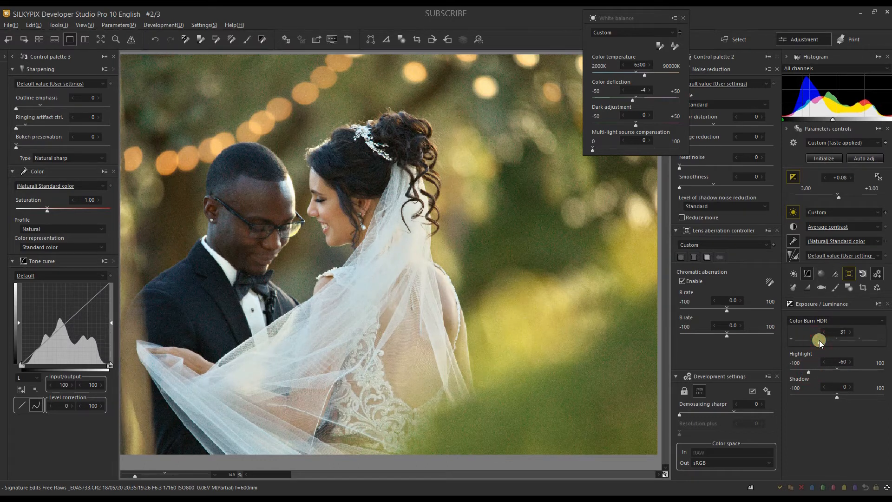
pyautogui.click(683, 18)
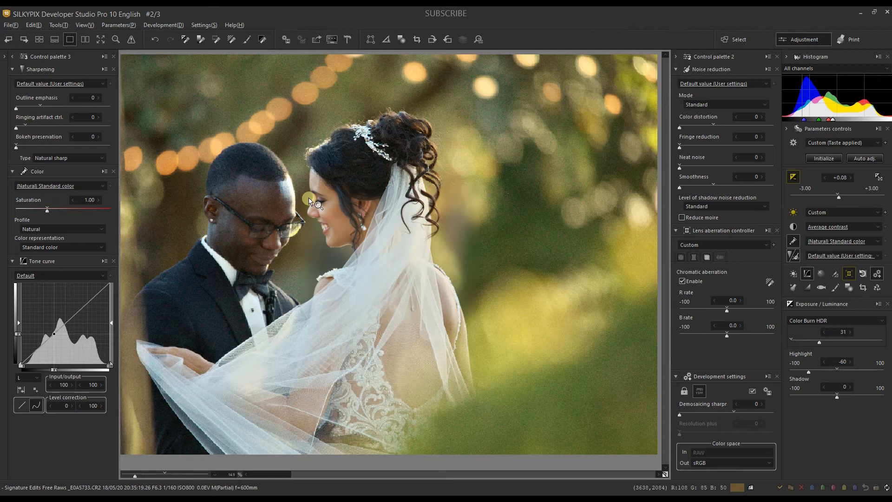
# Compare the color profiles, keep Natural, and set the color representation to Film color A.
pyautogui.click(38, 230)
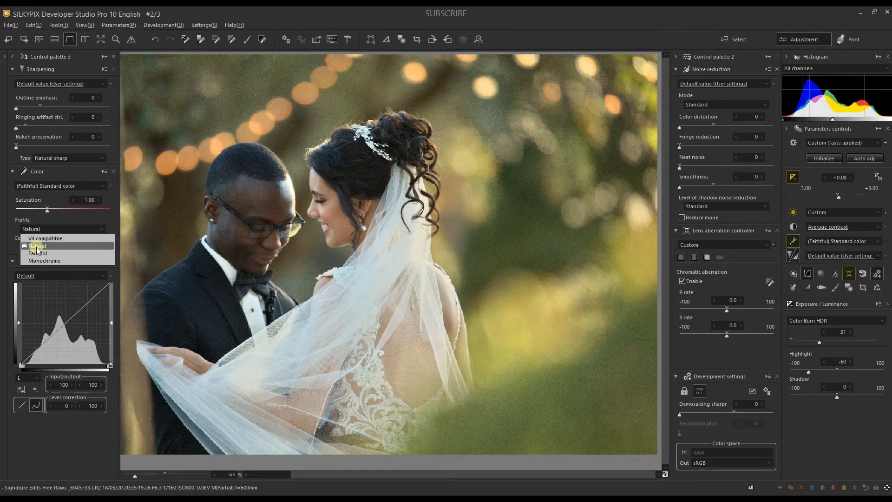
pyautogui.click(35, 245)
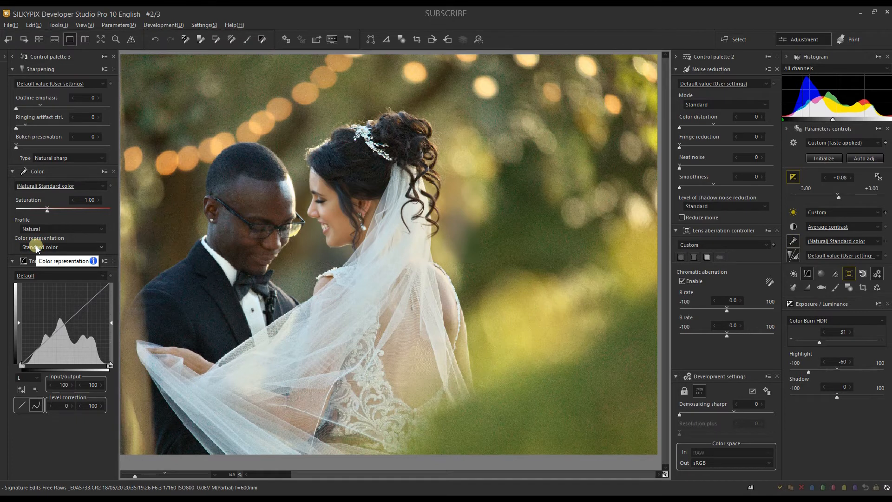
pyautogui.click(35, 246)
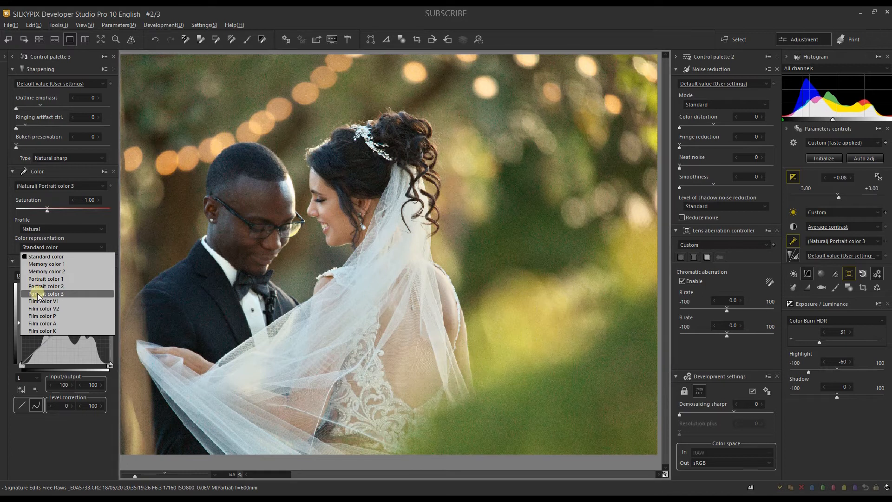
pyautogui.click(37, 322)
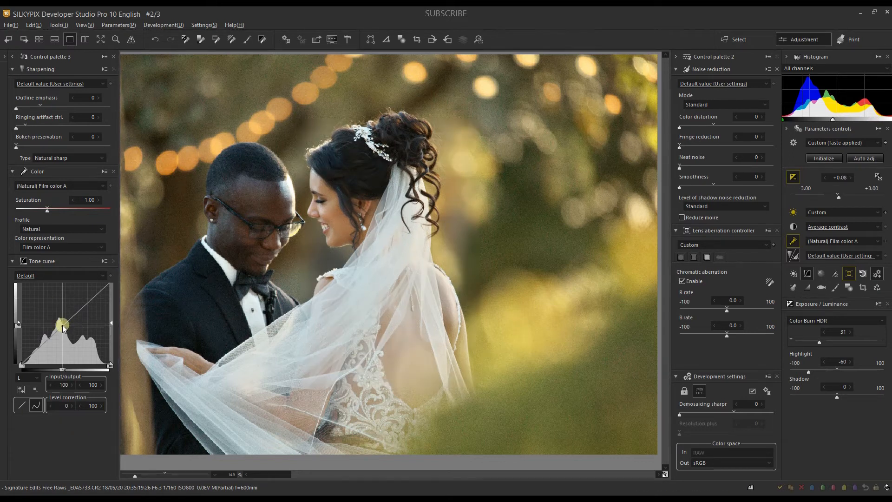
# Lift the luminance tone curve's midtones from input 46 to output 60 and lower its white end to output 94.
pyautogui.click(25, 380)
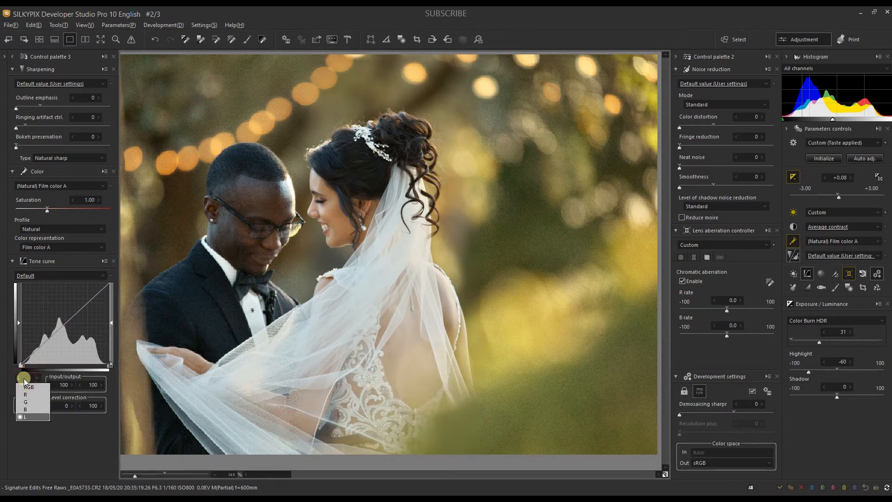
pyautogui.click(24, 381)
pyautogui.moveTo(61, 327); pyautogui.dragTo(62, 316)
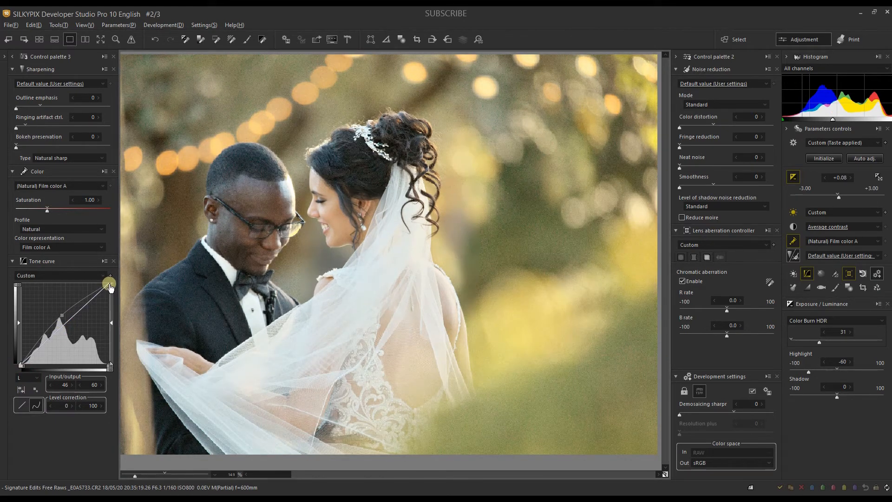
pyautogui.click(110, 286)
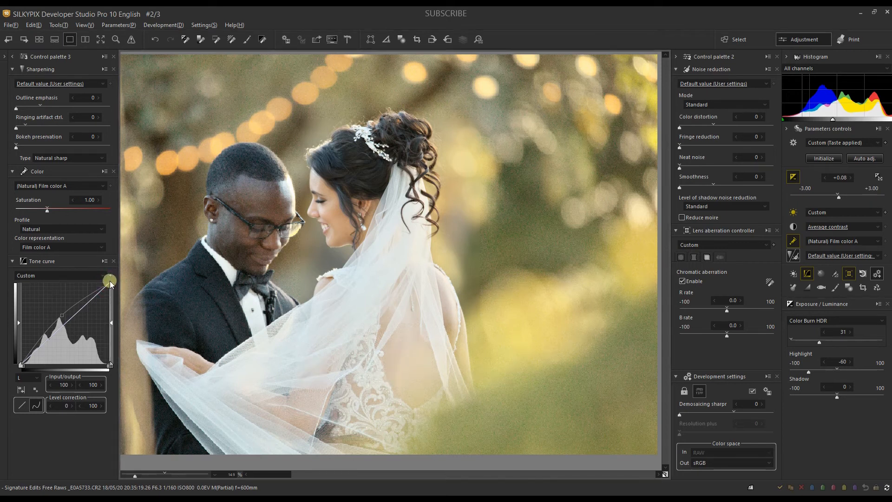
pyautogui.moveTo(111, 282); pyautogui.dragTo(110, 287)
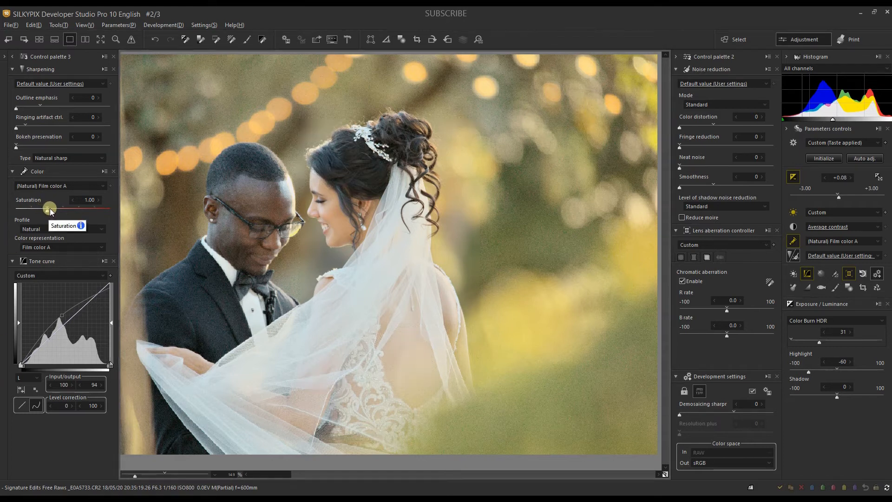
# Set the color saturation to 1.08, with tone clarity at -6 and contrast center at 0.43.
pyautogui.moveTo(50, 211); pyautogui.dragTo(52, 211)
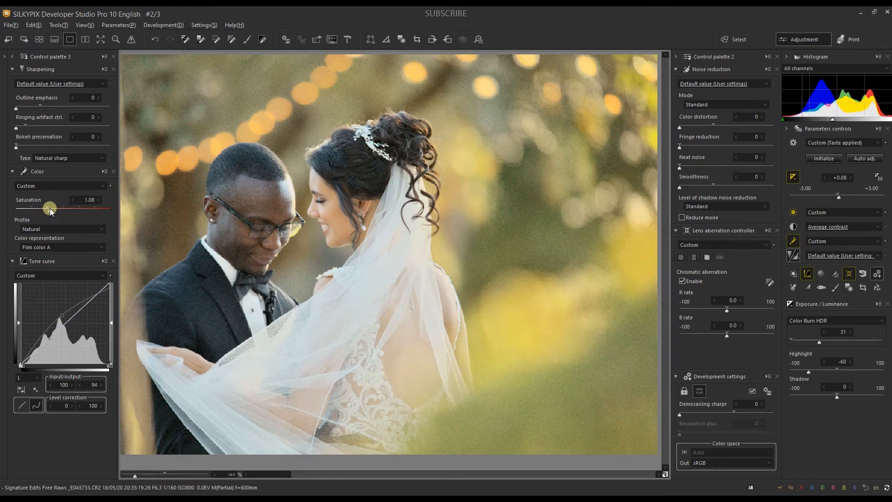
pyautogui.click(808, 272)
pyautogui.moveTo(835, 404); pyautogui.dragTo(832, 404)
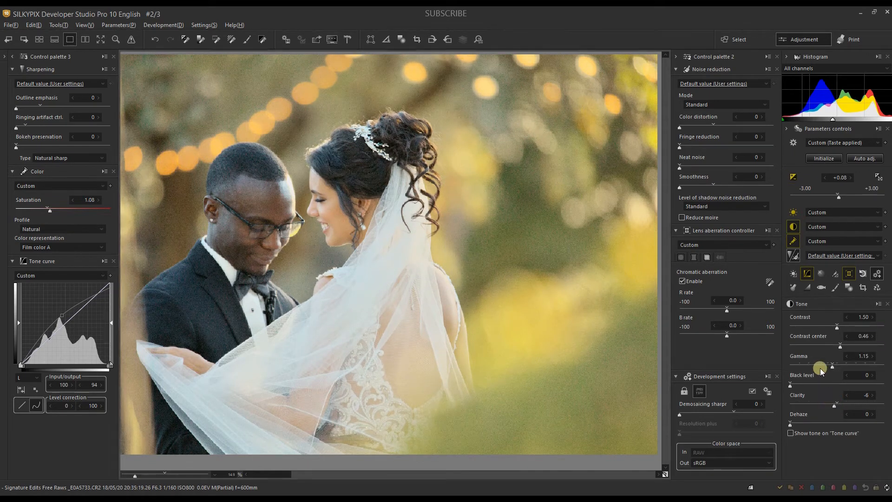
pyautogui.moveTo(832, 345); pyautogui.dragTo(832, 348)
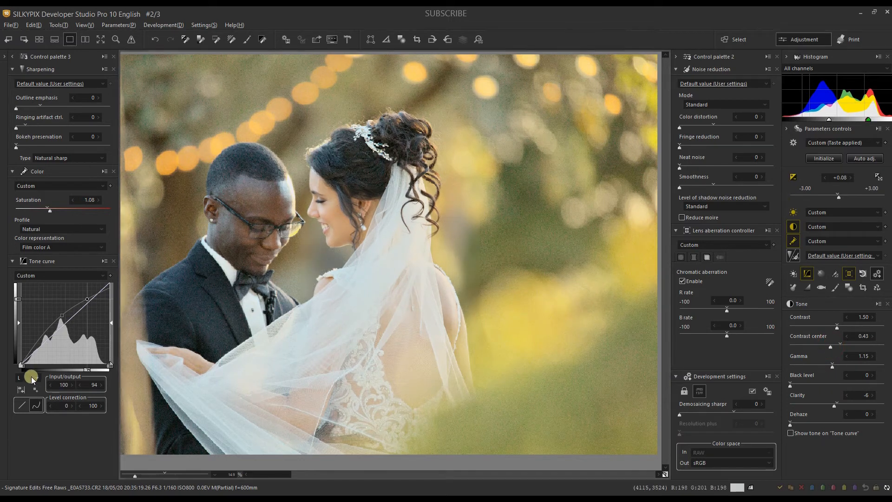
# Lower the white end of the blue tone curve and add points at input 189, output 187 and input 34, output 26.
pyautogui.click(32, 377)
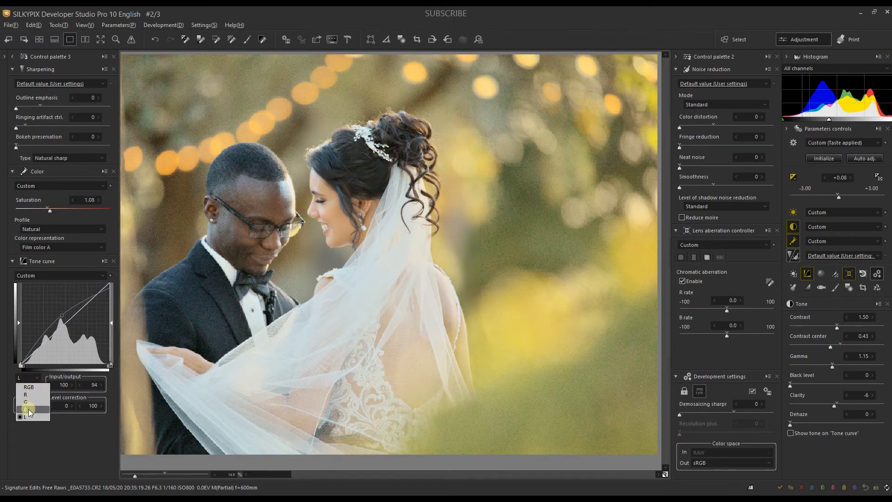
pyautogui.click(108, 282)
pyautogui.moveTo(108, 283); pyautogui.dragTo(87, 304)
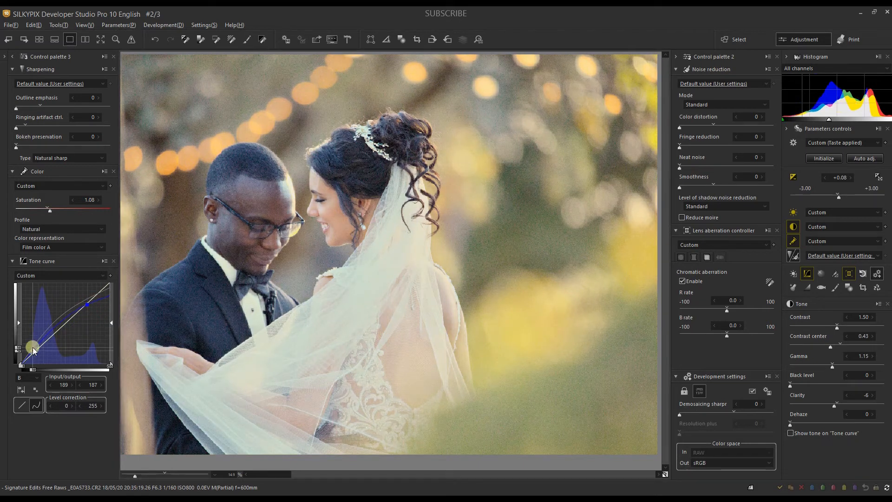
pyautogui.moveTo(30, 349); pyautogui.dragTo(33, 355)
# Lower the green tone curve's white end to output 220 and set a midtone point at input 123, output 124.
pyautogui.click(26, 379)
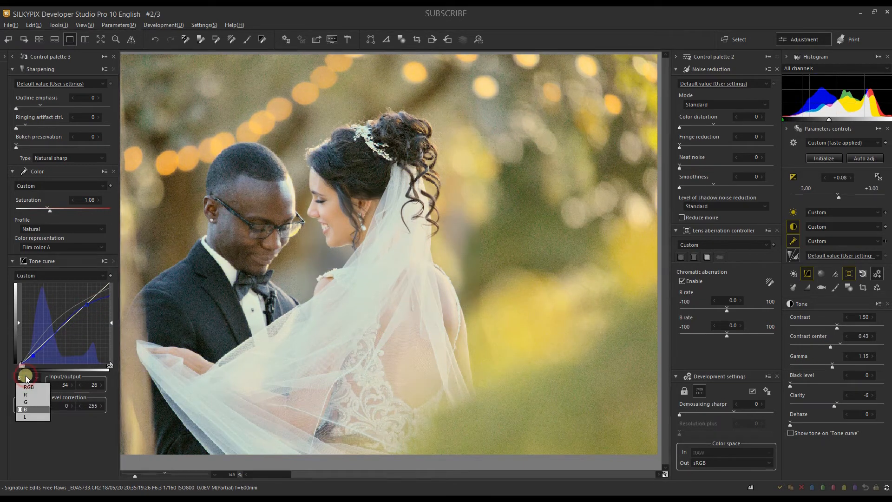
pyautogui.click(26, 402)
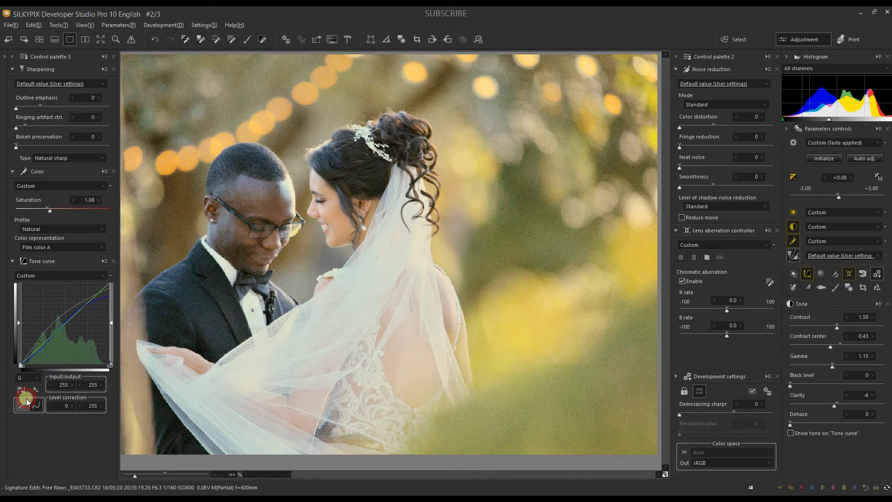
pyautogui.click(106, 283)
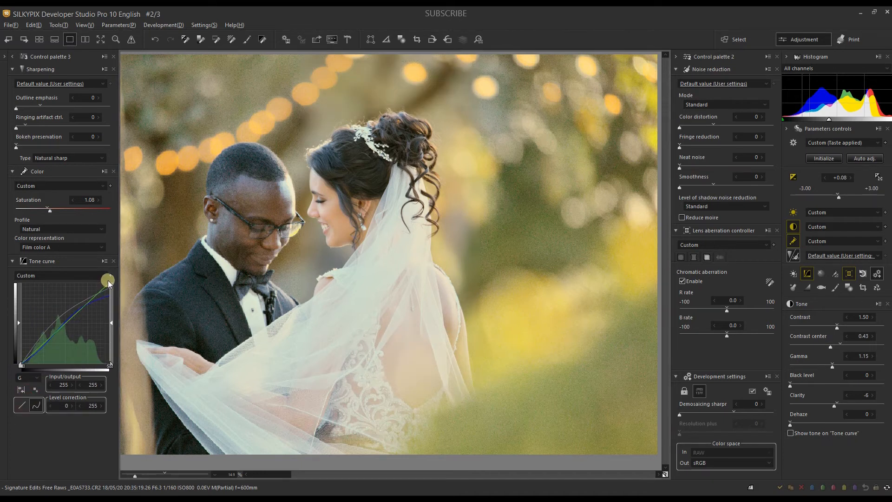
pyautogui.moveTo(108, 284); pyautogui.dragTo(108, 293)
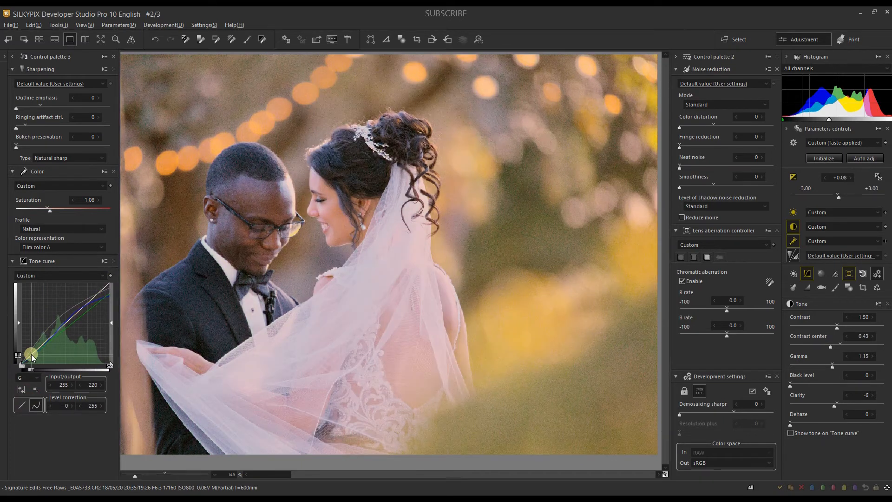
pyautogui.moveTo(54, 339); pyautogui.dragTo(64, 324)
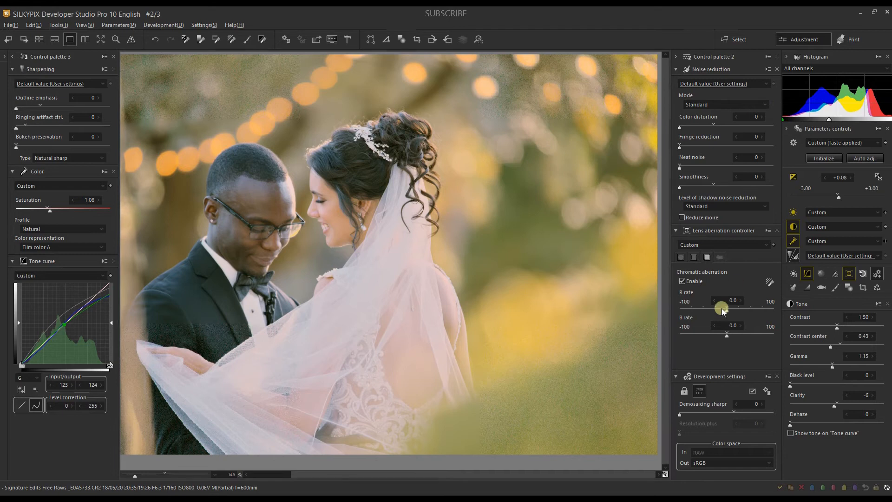
# Raise the Color Burn HDR strength to 72.
pyautogui.click(794, 177)
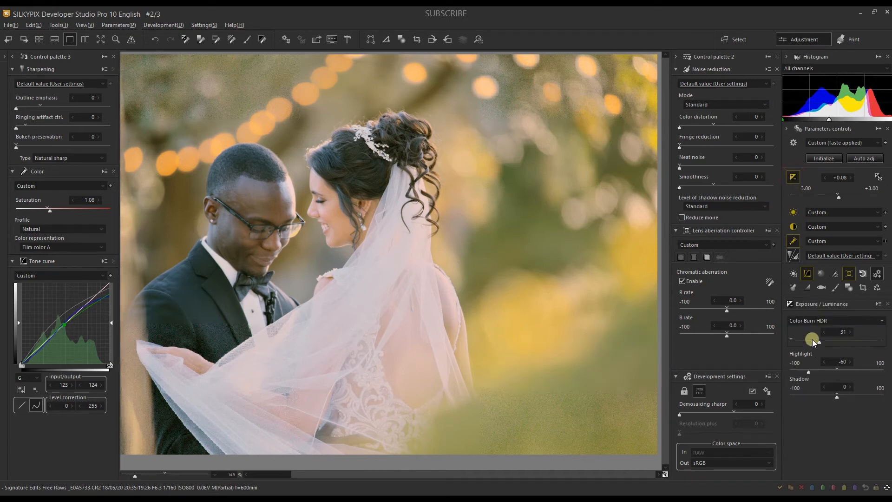
pyautogui.click(848, 341)
pyautogui.moveTo(853, 341); pyautogui.dragTo(857, 341)
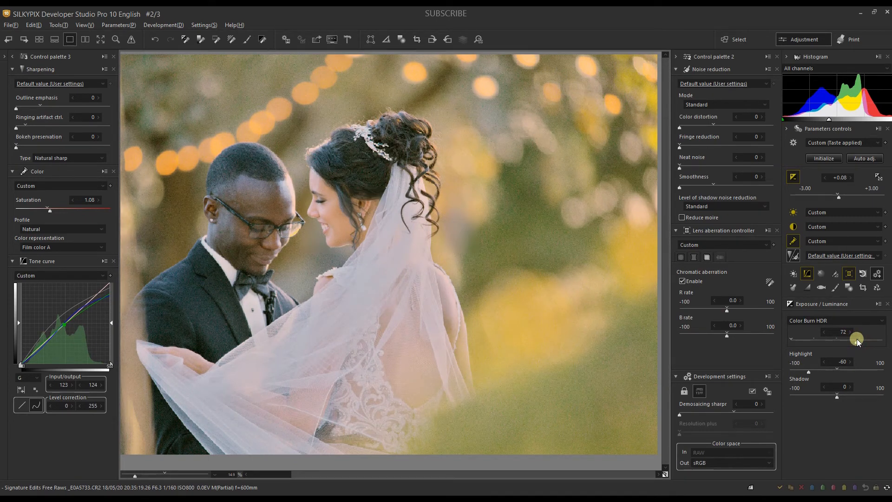
# Set the white balance Dark adjustment and Multi-light source compensation both to 18, and close the white balance controls.
pyautogui.click(791, 214)
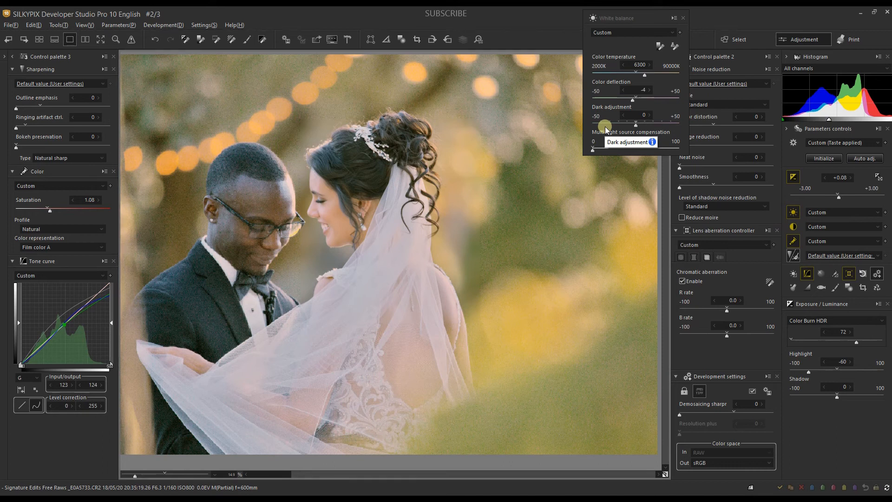
pyautogui.click(652, 124)
pyautogui.click(610, 148)
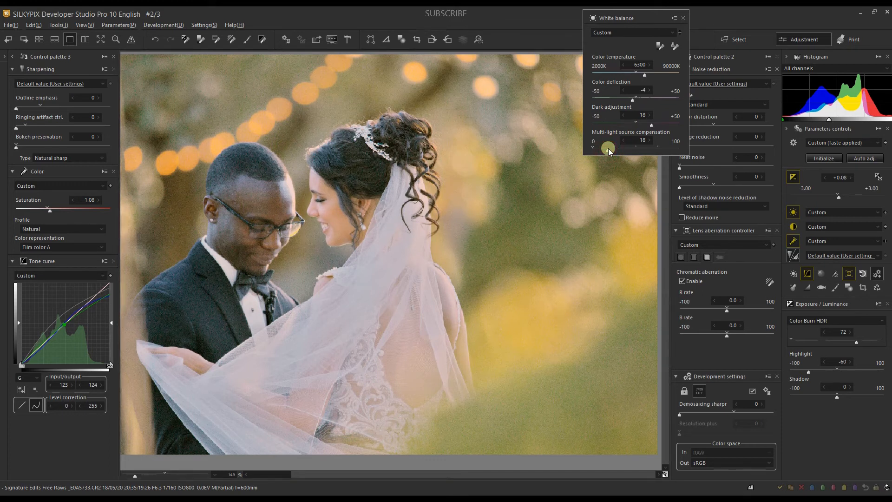
pyautogui.click(683, 18)
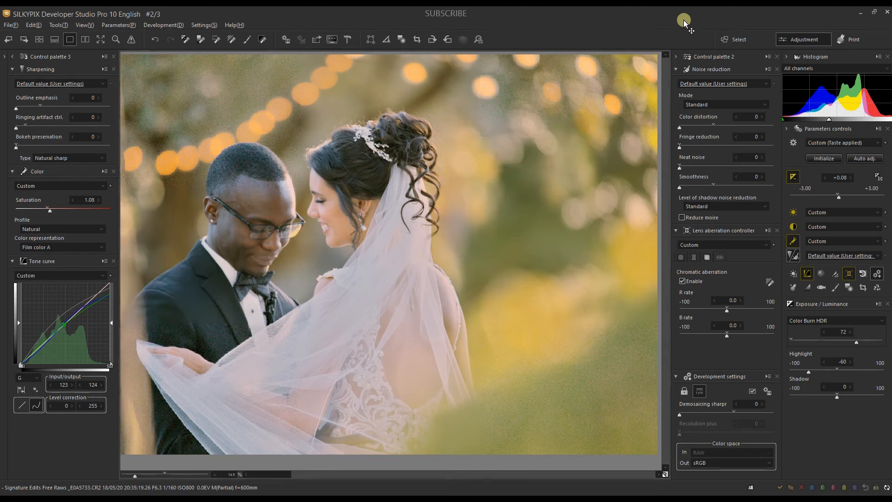
# Apply the Default sharpening and noise reduction taste and set the demosaicing sharpness to 57.
pyautogui.click(696, 87)
pyautogui.click(696, 100)
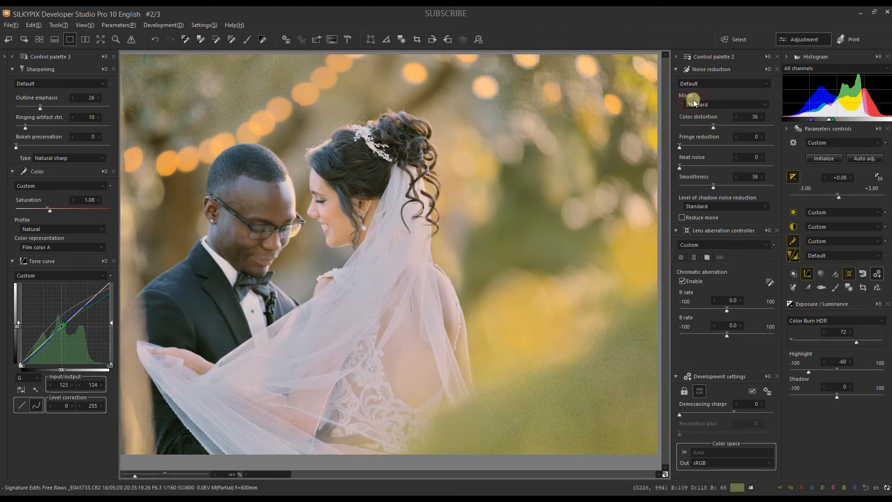
pyautogui.click(733, 414)
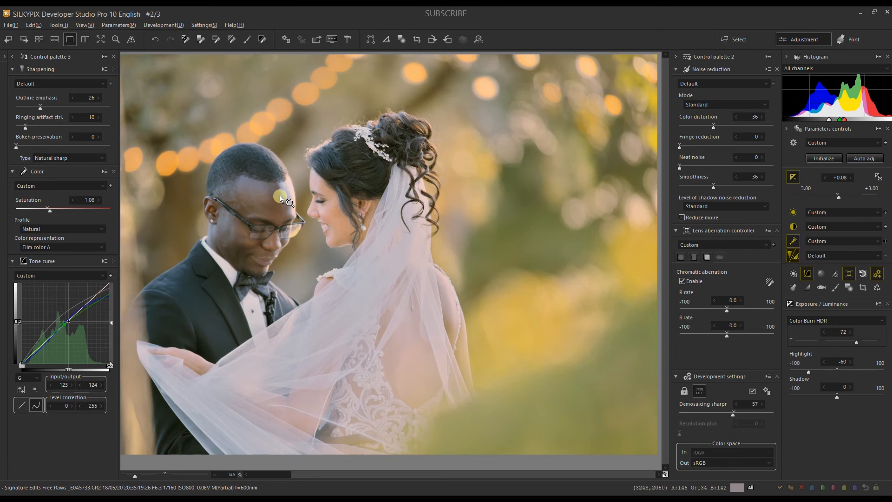
# Develop the photo as a JPEG named "Couple photo editing with mixed skin tone" in the Artistic Portrait folder.
pyautogui.hotkey('ctrl', 's')
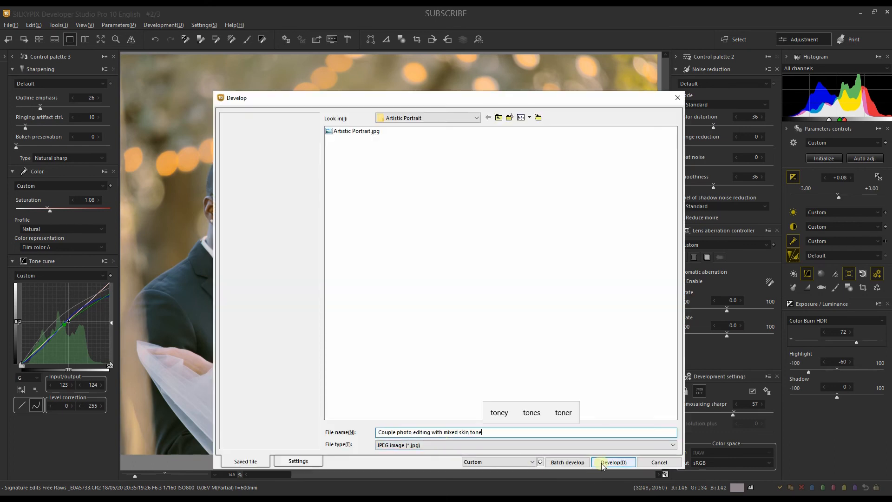
pyautogui.click(613, 463)
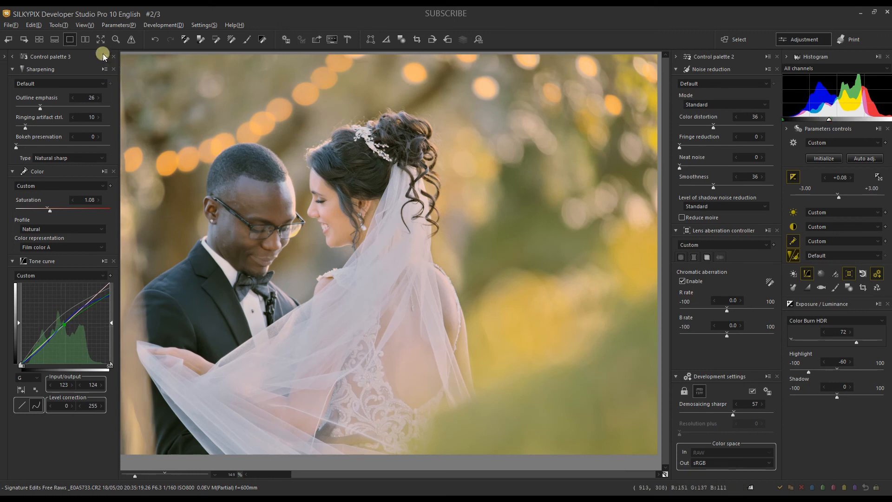
# Show the photo in a side-by-side comparison view and collapse control palettes 3 and 2, with the couple framed in both previews.
pyautogui.click(86, 39)
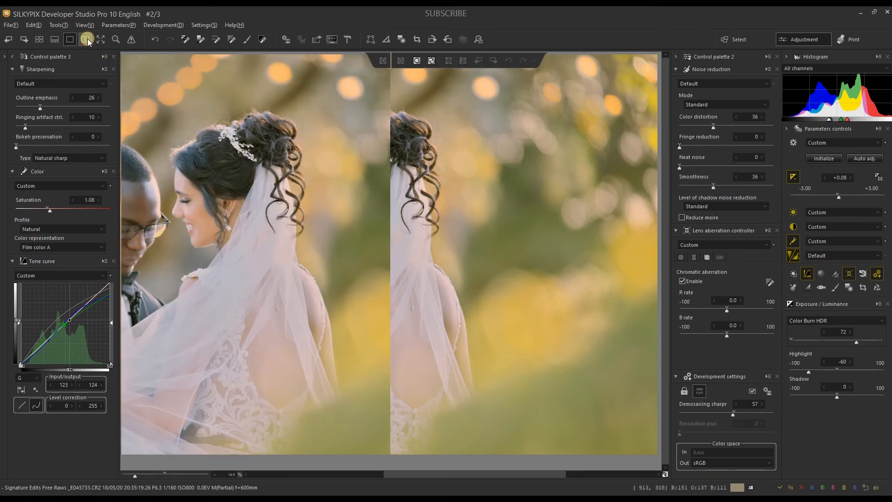
pyautogui.moveTo(286, 242); pyautogui.dragTo(314, 246)
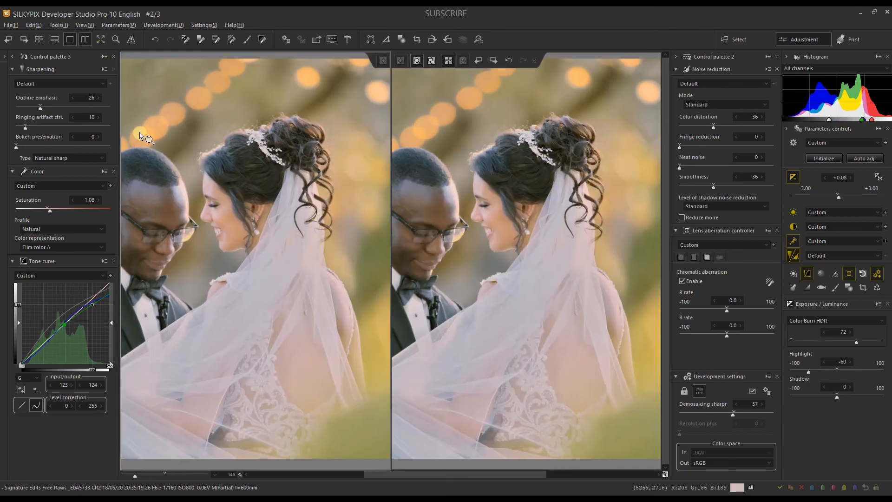
pyautogui.click(12, 57)
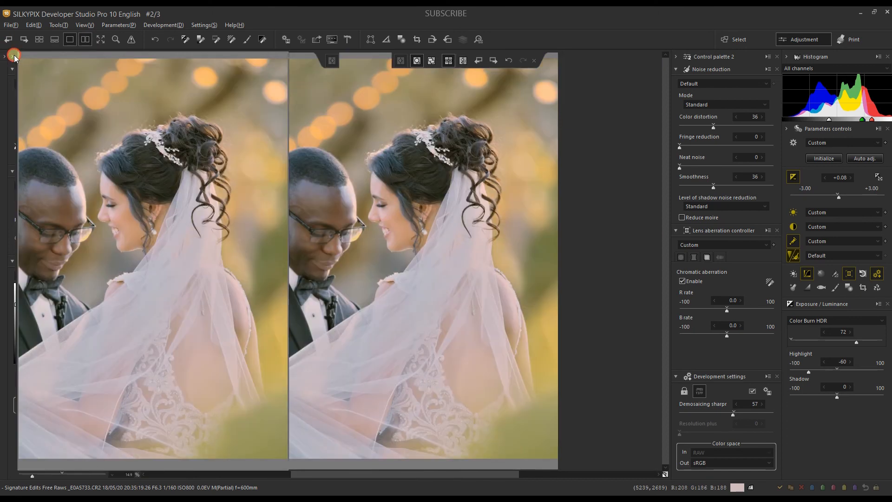
pyautogui.click(676, 56)
pyautogui.moveTo(715, 220); pyautogui.dragTo(758, 221)
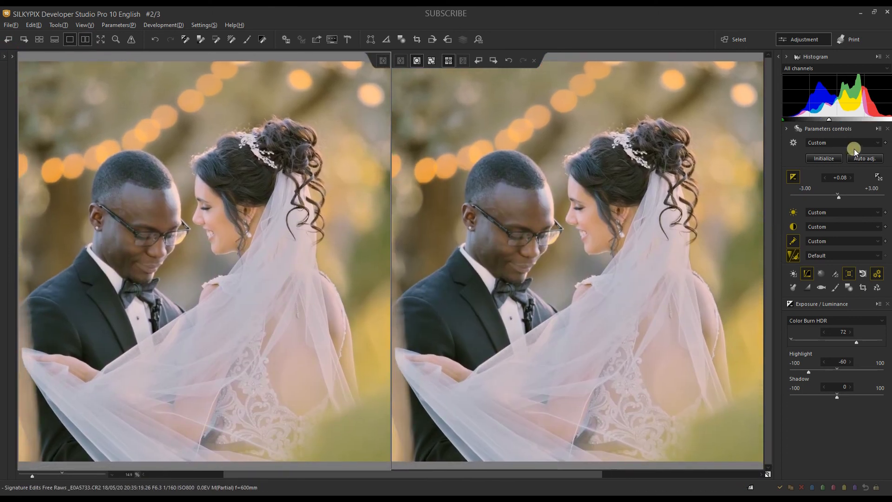
# Initialize the development parameters of the first comparison preview and fit the entire photo into both previews for a before-and-after comparison.
pyautogui.click(819, 161)
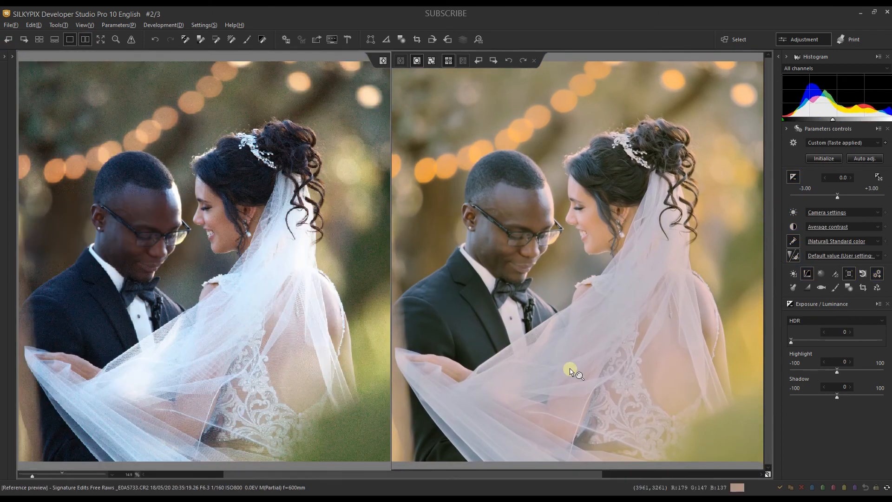
pyautogui.click(254, 424)
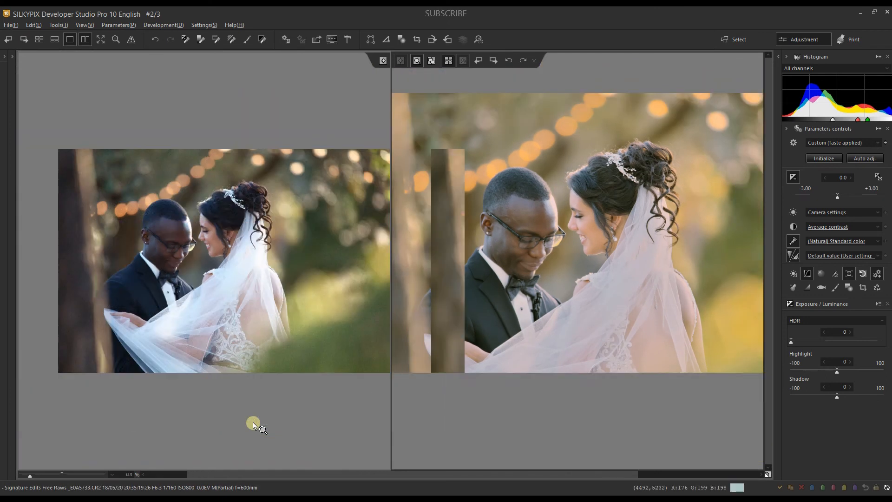
pyautogui.moveTo(204, 328); pyautogui.dragTo(174, 331)
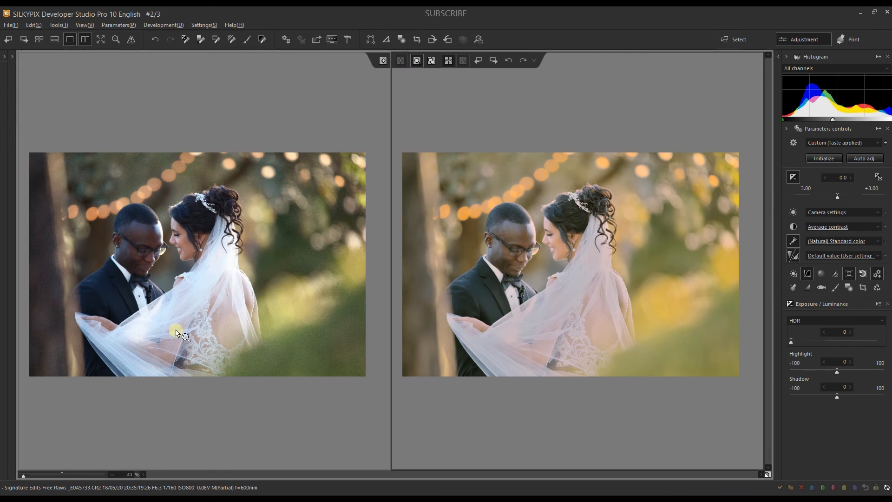